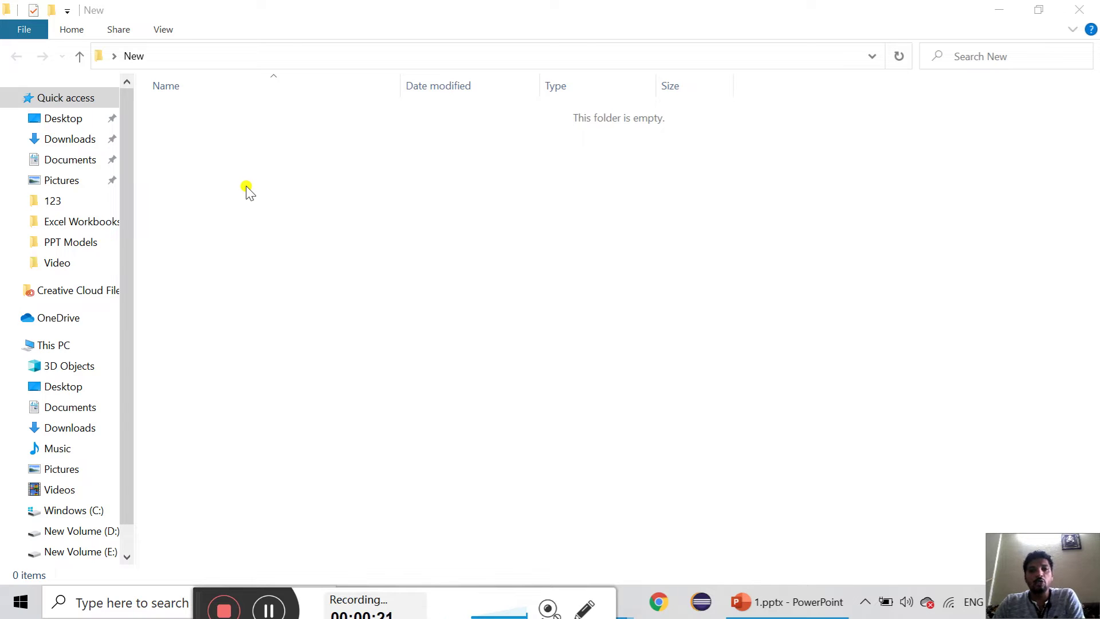
# Step: Create a new Excel worksheet named Exercise in the New folder and open it
pyautogui.rightClick(246, 187)
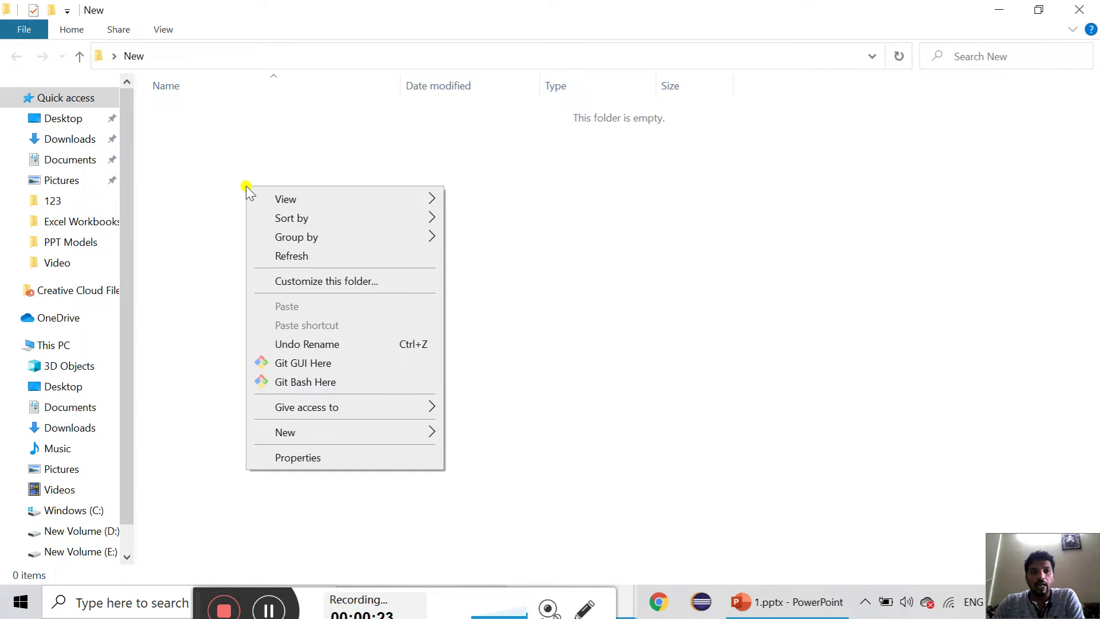
pyautogui.moveTo(404, 439)
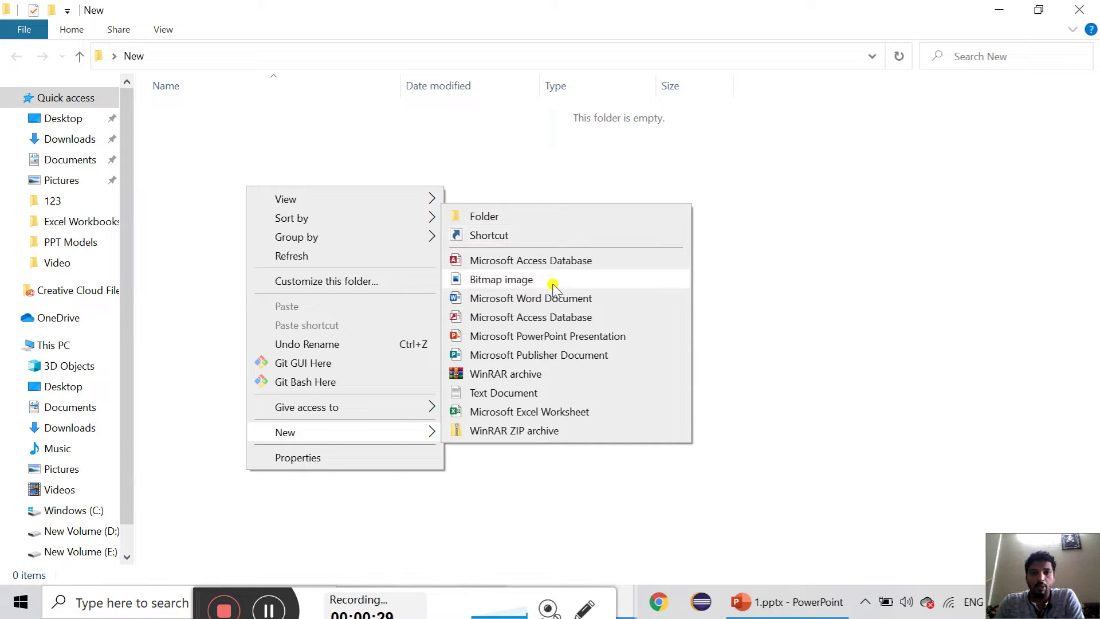
pyautogui.click(560, 412)
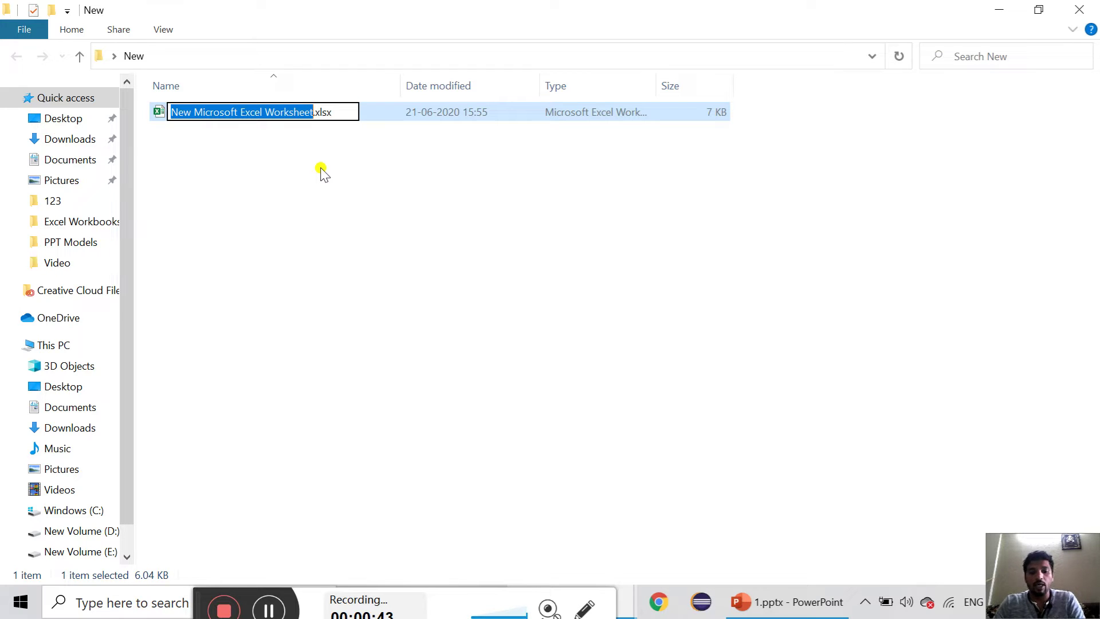
pyautogui.write('Exe')
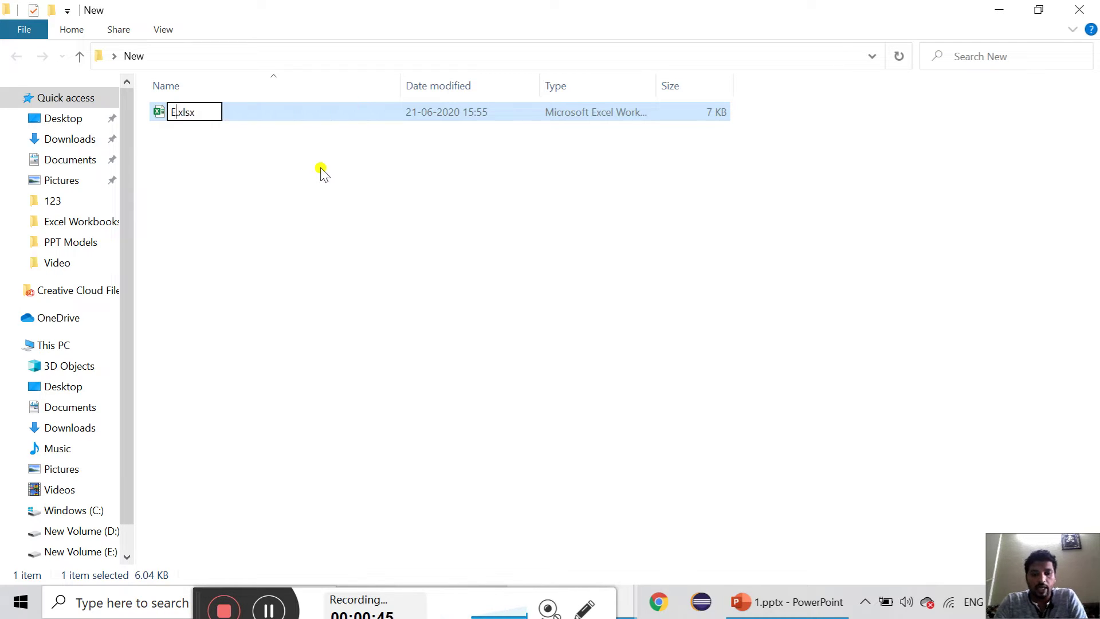
pyautogui.write('rcise')
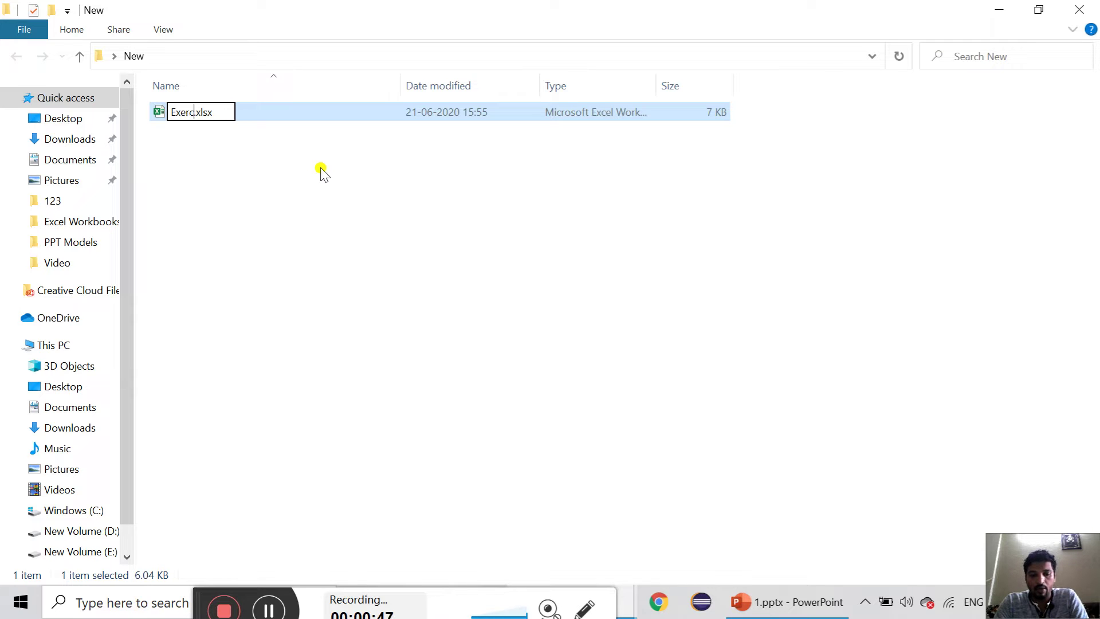
pyautogui.press('Return')
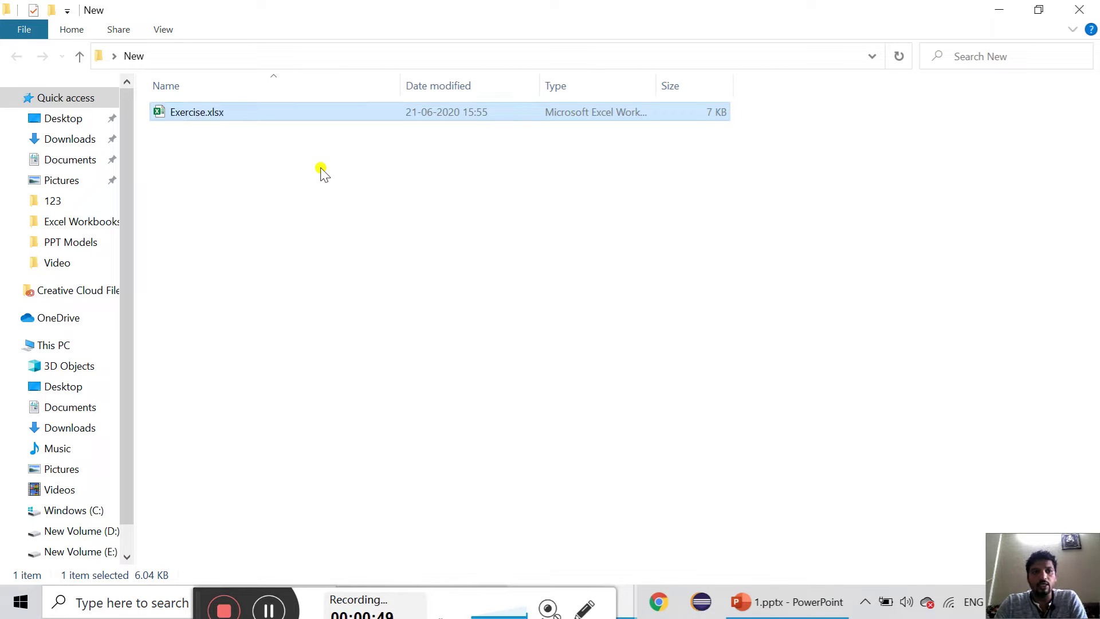
pyautogui.doubleClick(270, 116)
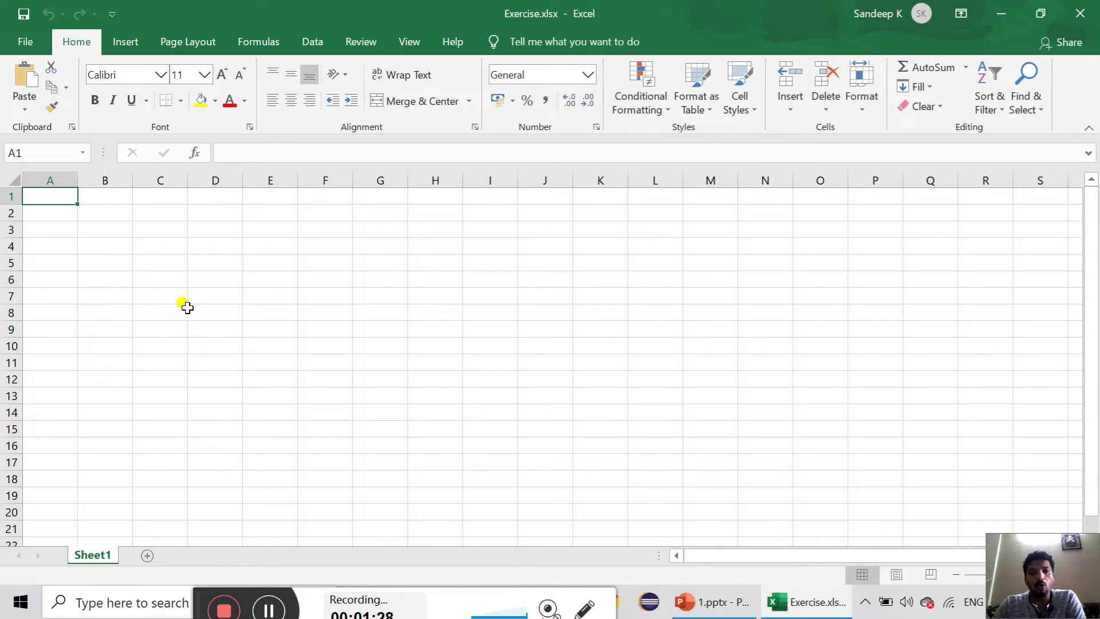
# Step: Look at the File Open list, then bring up the Save As locations for Exercise.xlsx
pyautogui.click(38, 44)
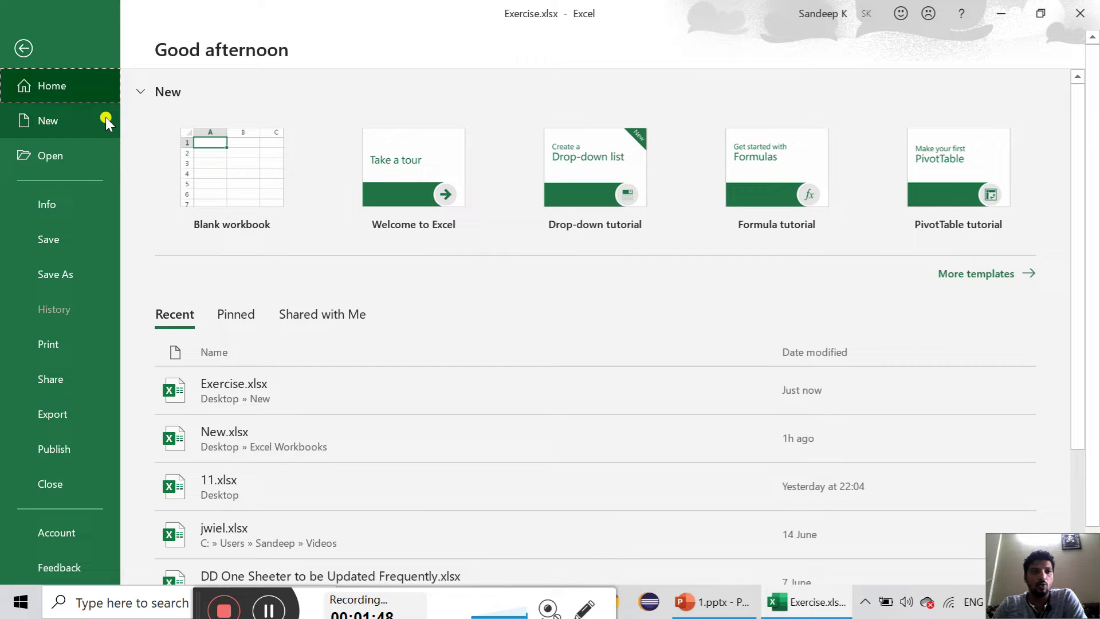
pyautogui.click(86, 156)
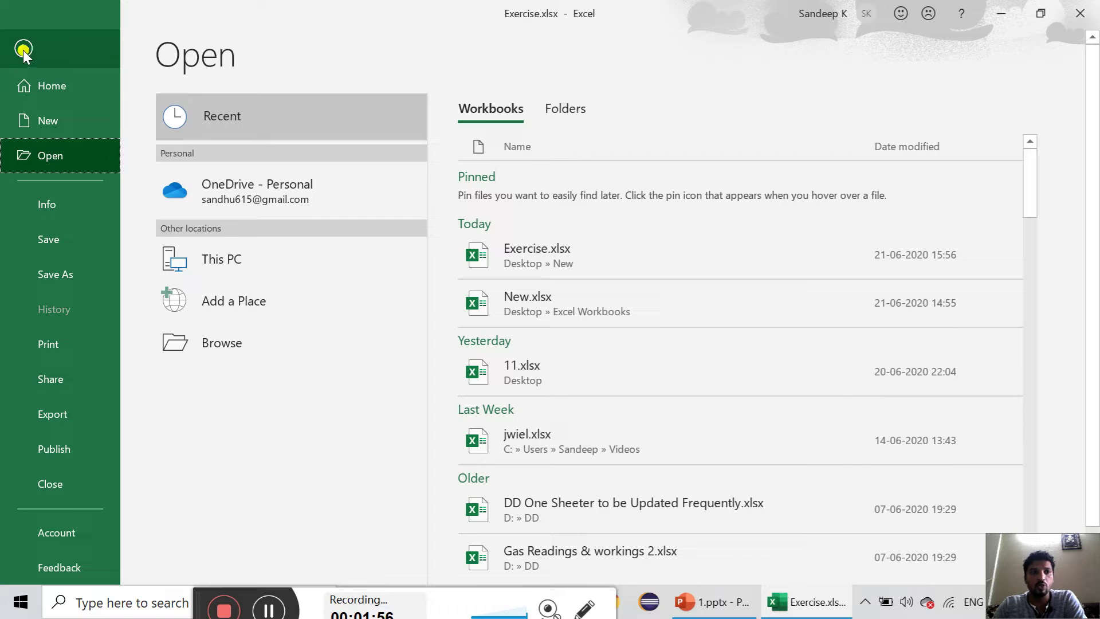
pyautogui.click(82, 235)
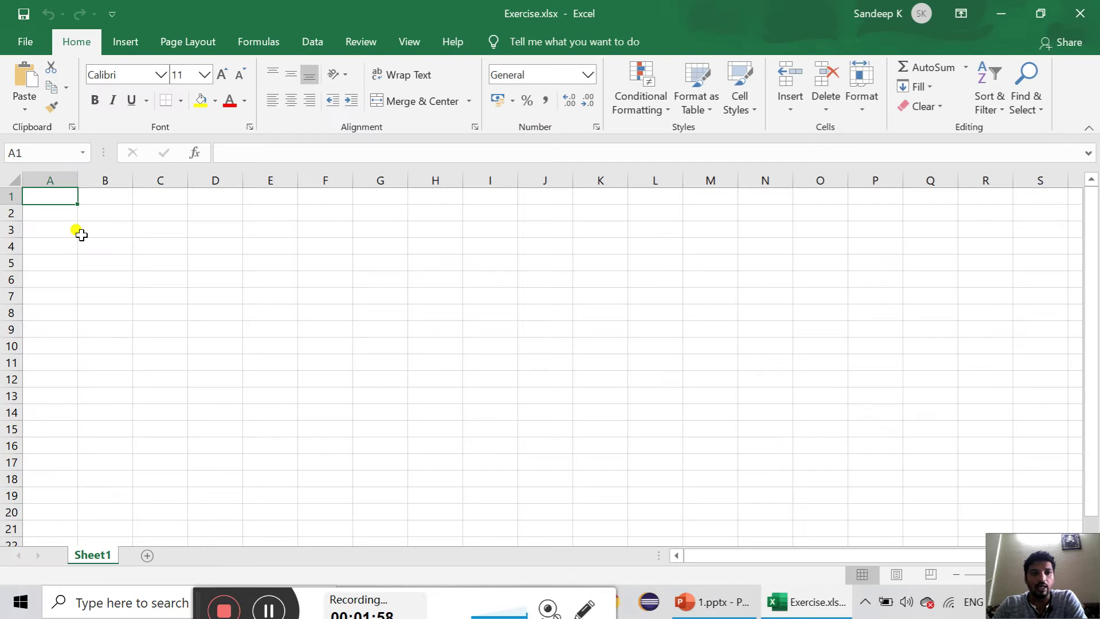
pyautogui.click(23, 46)
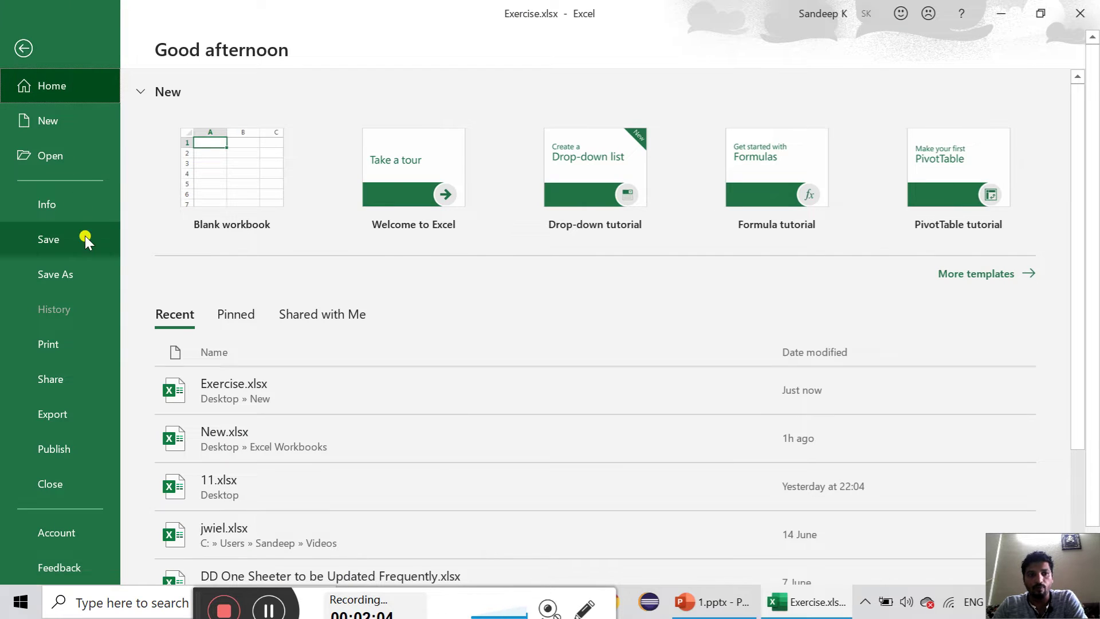
pyautogui.click(91, 276)
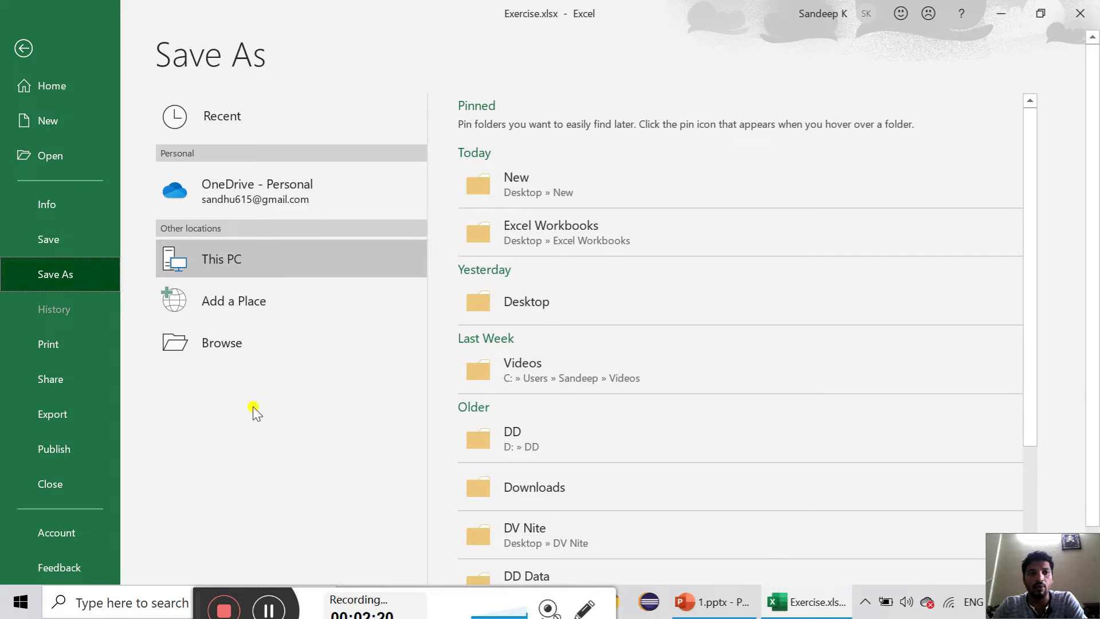
# Step: Browse the Print, Share and Export pages, then return to the blank Sheet1
pyautogui.click(49, 356)
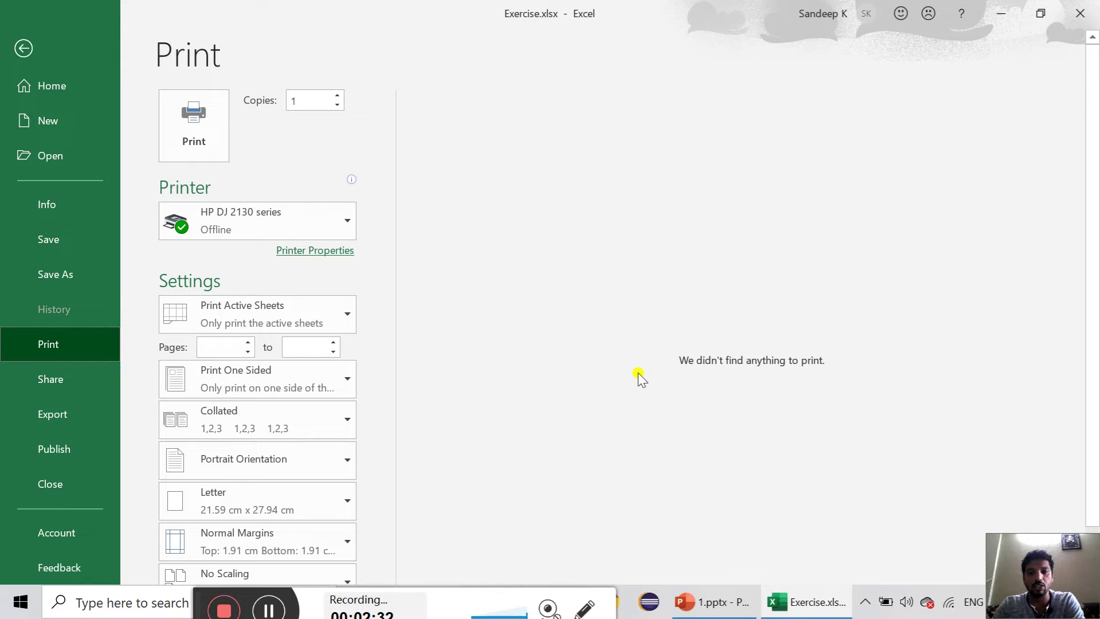
pyautogui.click(40, 377)
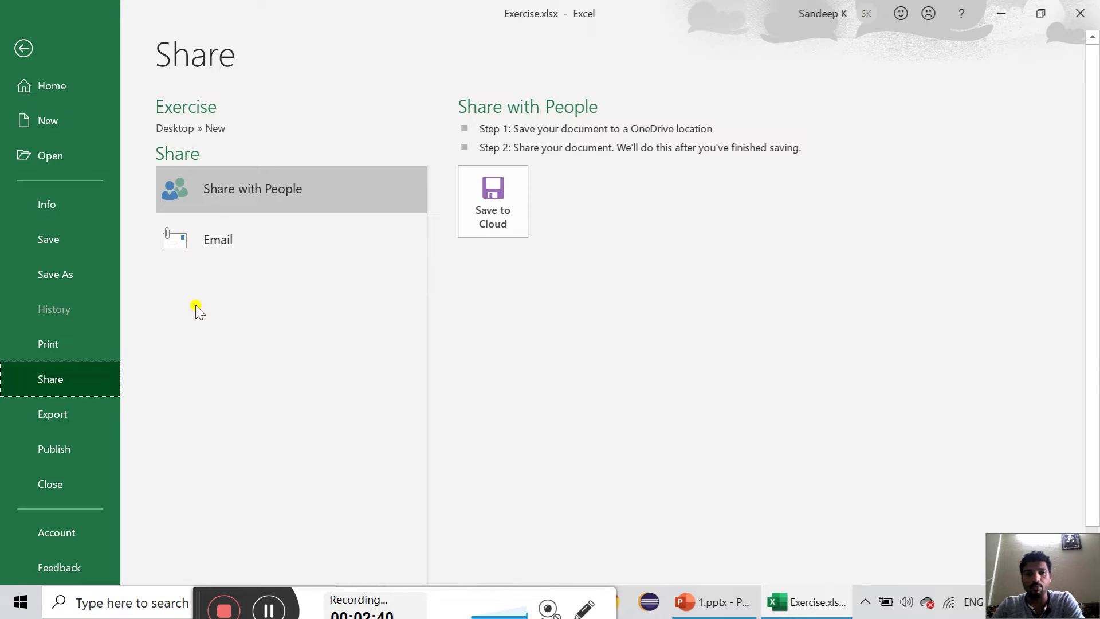
pyautogui.click(77, 412)
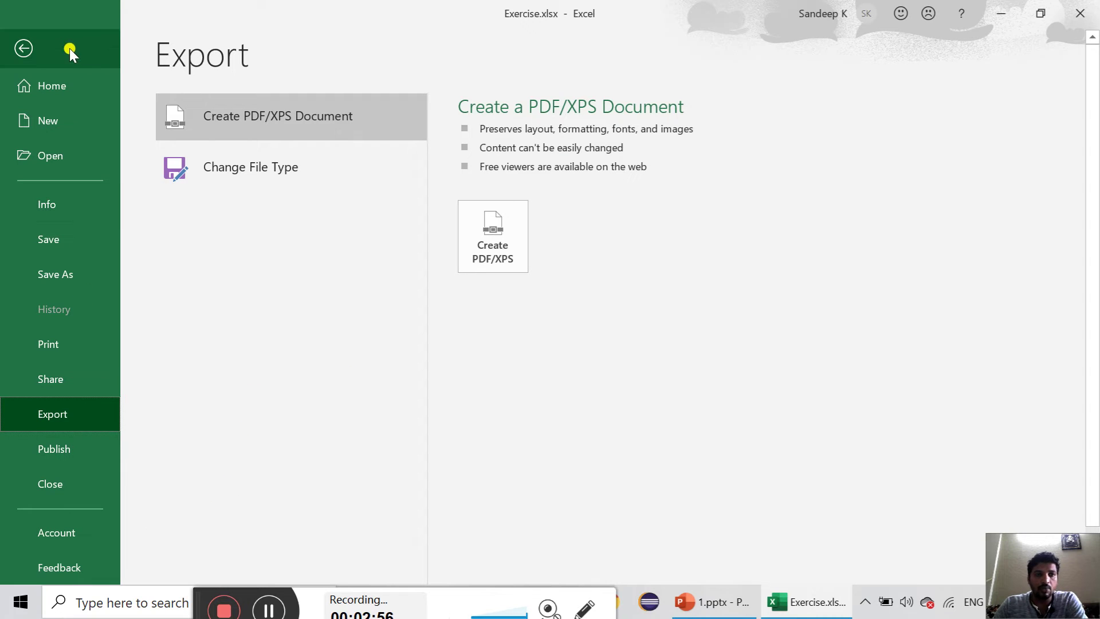
pyautogui.click(27, 52)
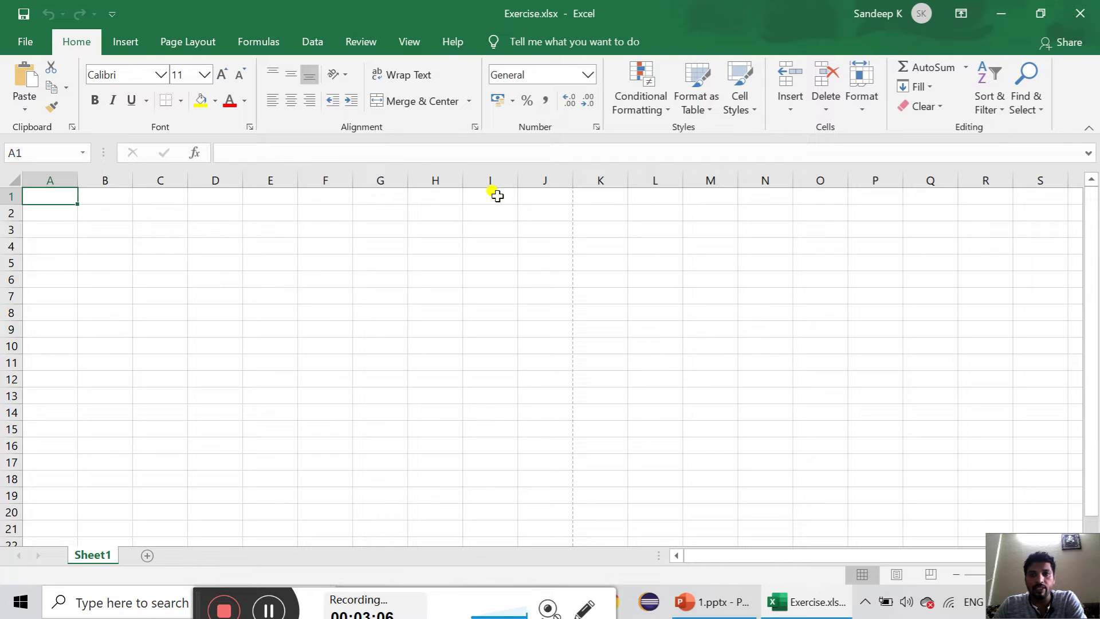
pyautogui.moveTo(791, 555); pyautogui.dragTo(696, 558)
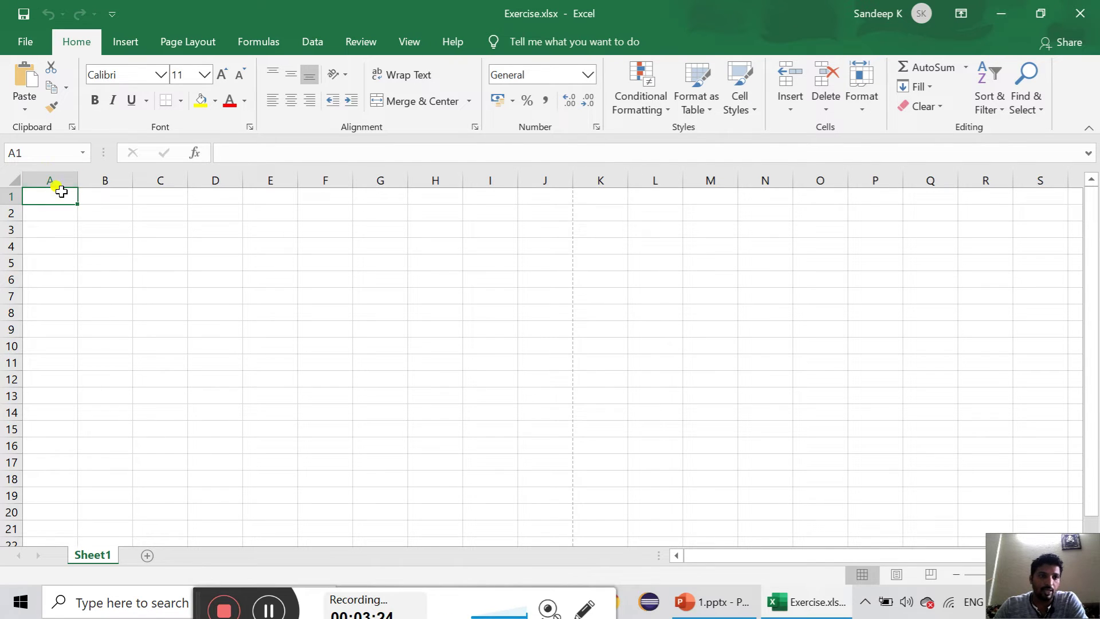
pyautogui.click(65, 173)
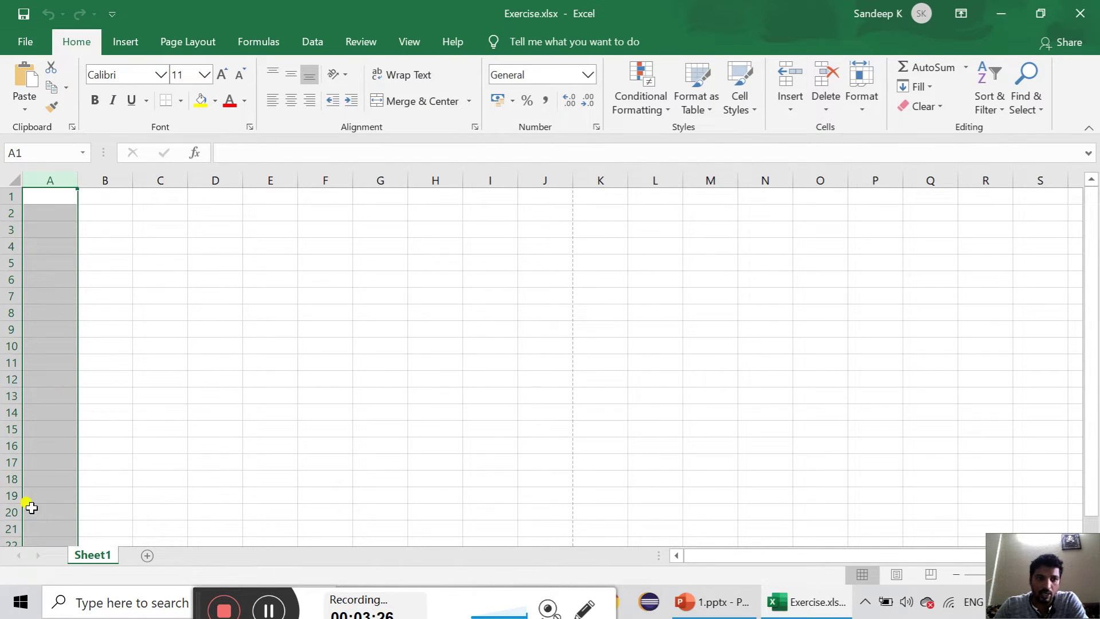
pyautogui.click(118, 178)
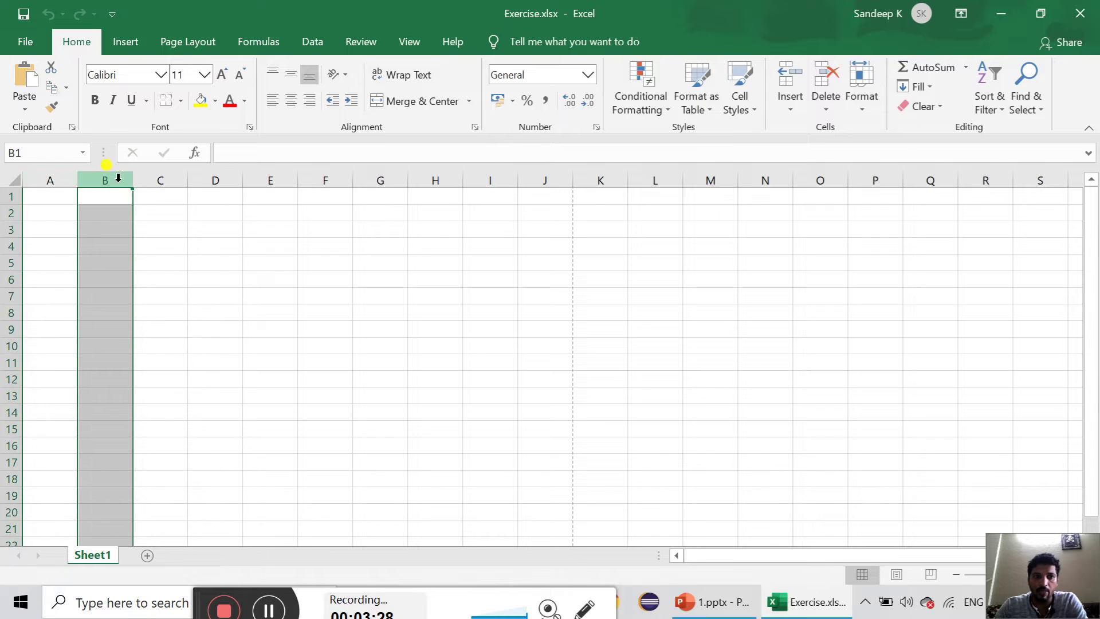
pyautogui.click(178, 177)
pyautogui.click(213, 177)
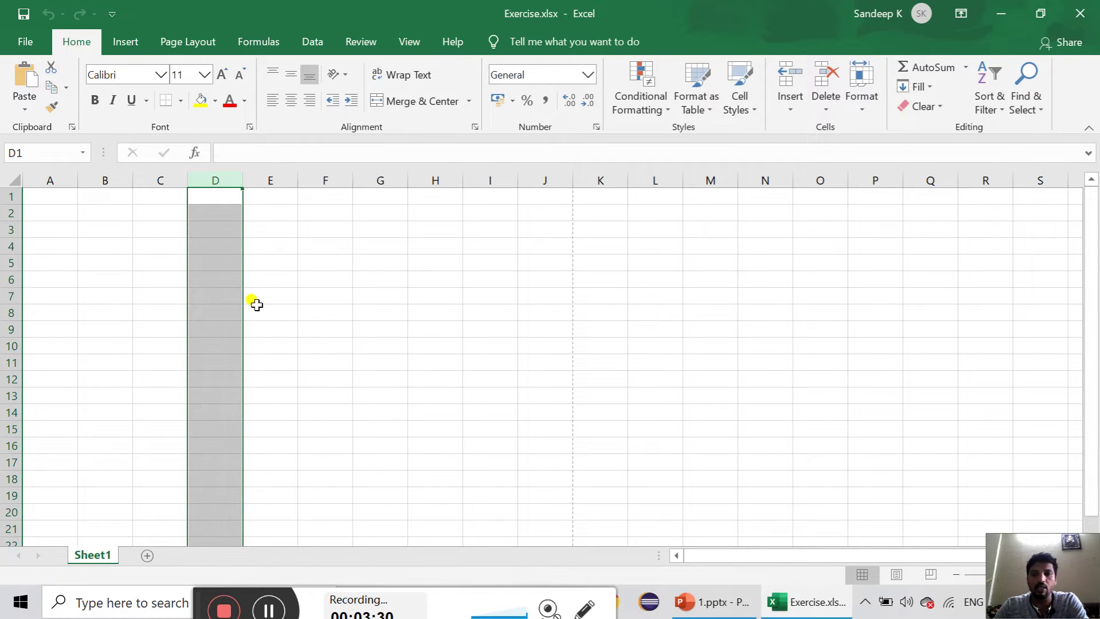
pyautogui.click(10, 196)
pyautogui.click(8, 213)
pyautogui.click(6, 230)
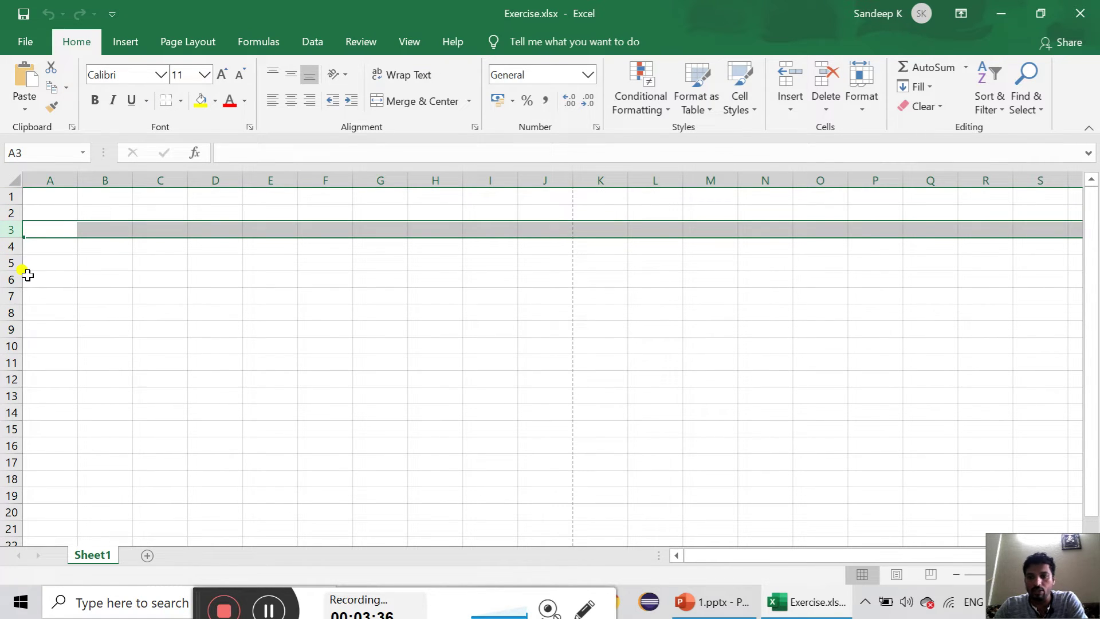
pyautogui.click(99, 202)
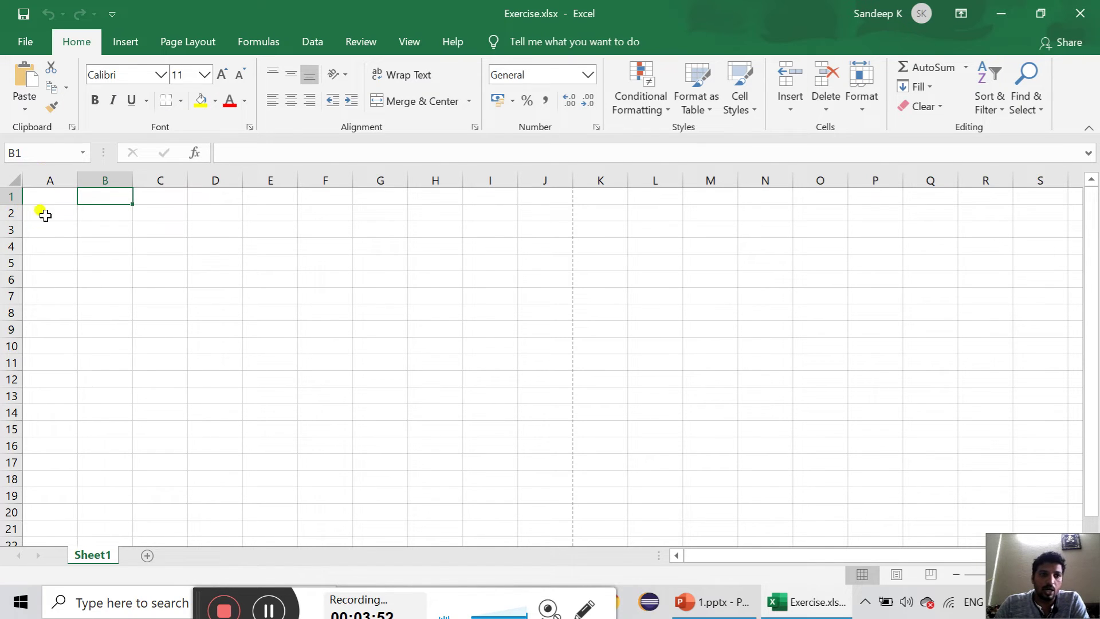
# Step: Browse the font list and close it without changing the font
pyautogui.click(162, 75)
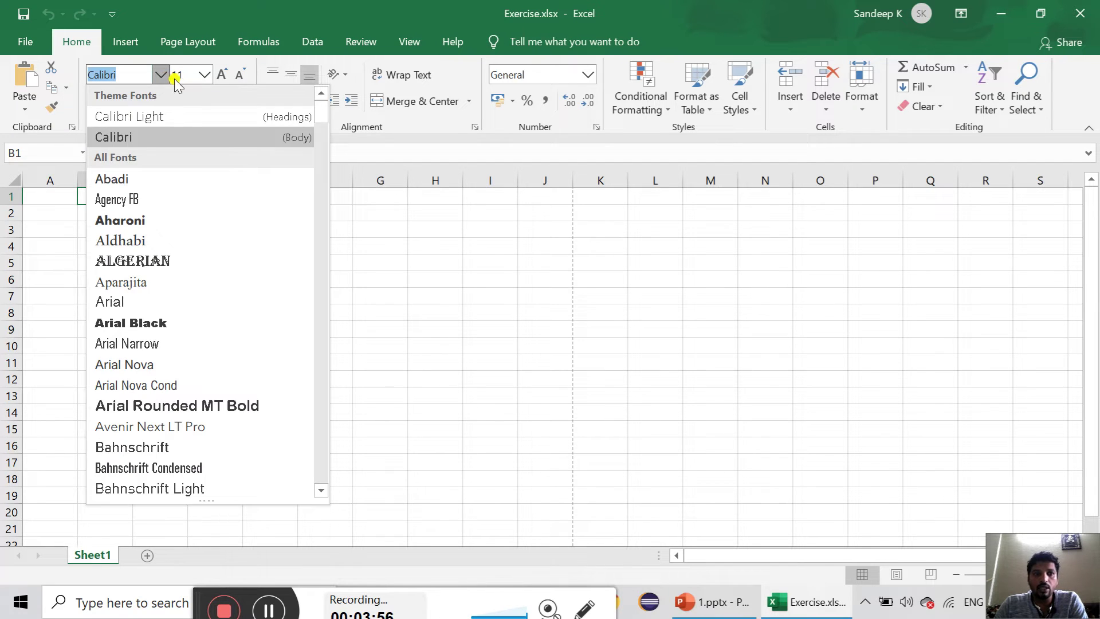
pyautogui.moveTo(325, 115); pyautogui.dragTo(368, 334)
pyautogui.click(361, 287)
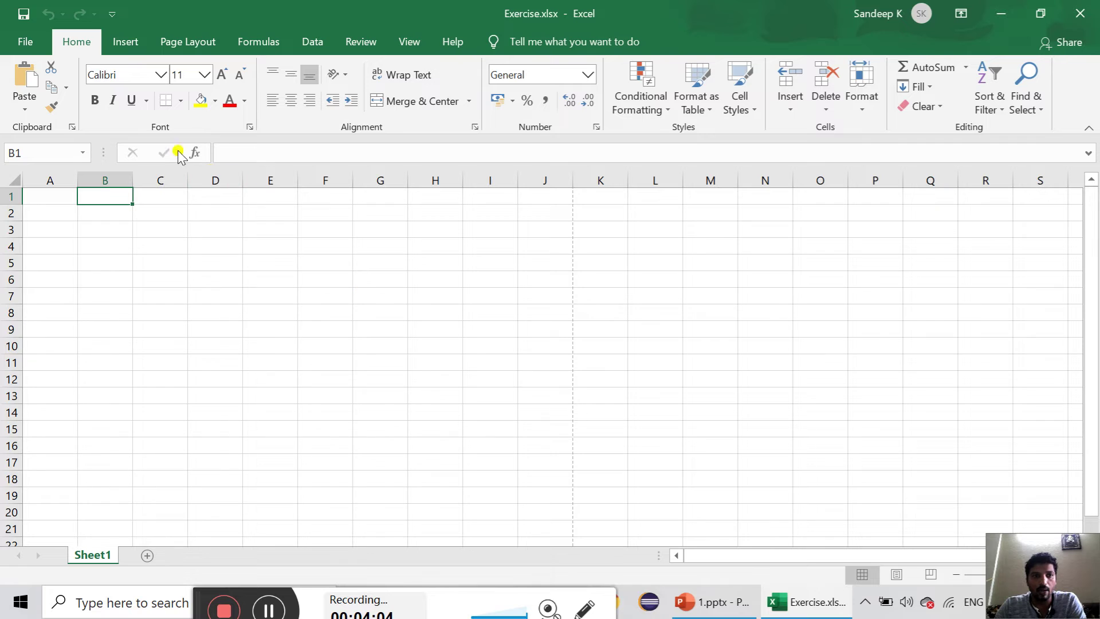
# Step: Set cell B1's font size to 80, then change it to 12
pyautogui.click(200, 77)
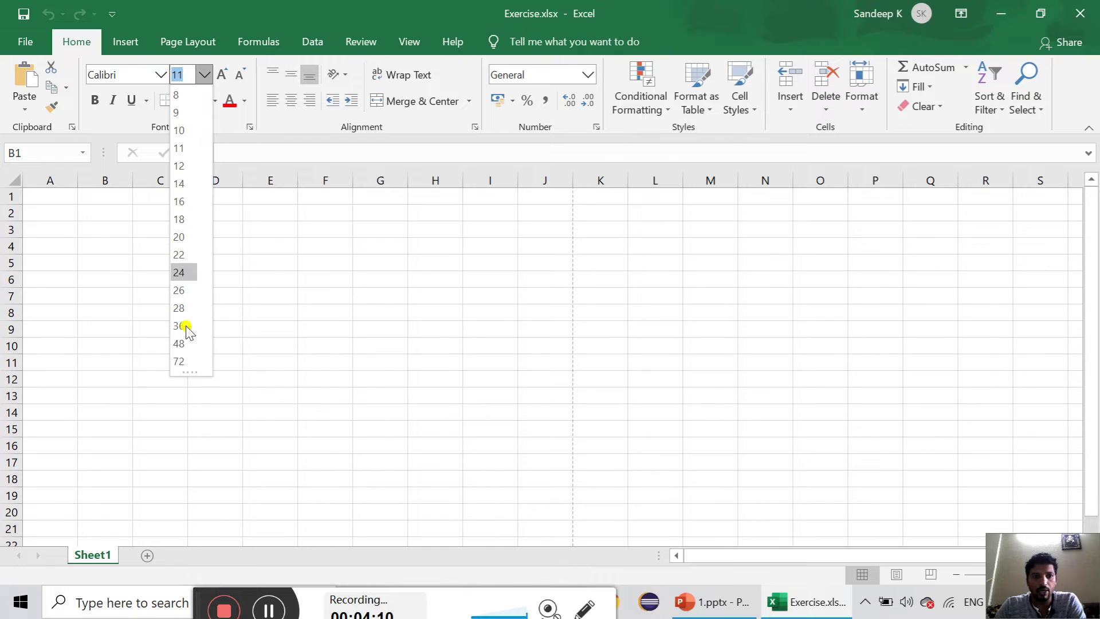
pyautogui.moveTo(187, 372)
pyautogui.mouseDown()
pyautogui.moveTo(194, 455)
pyautogui.moveTo(193, 372)
pyautogui.mouseUp()
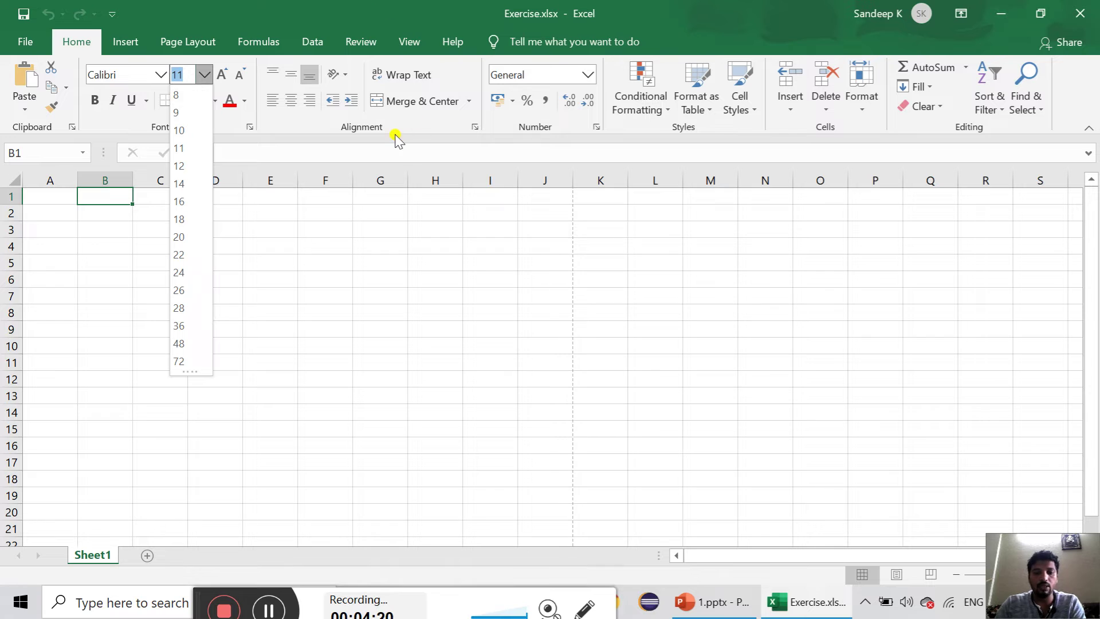
pyautogui.write('80')
pyautogui.press('Return')
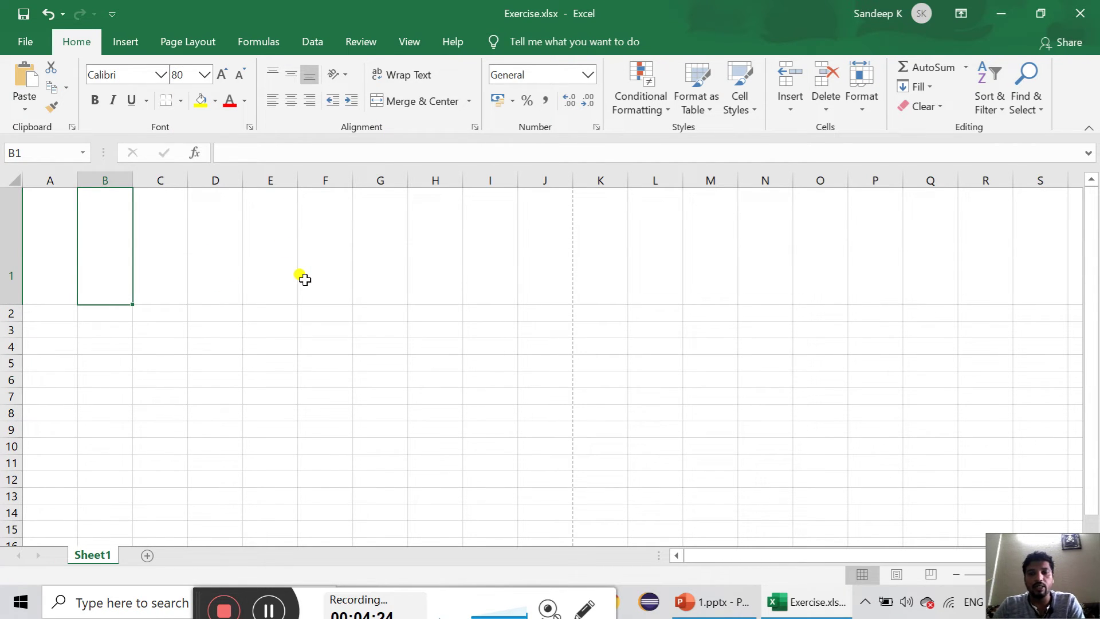
pyautogui.click(204, 74)
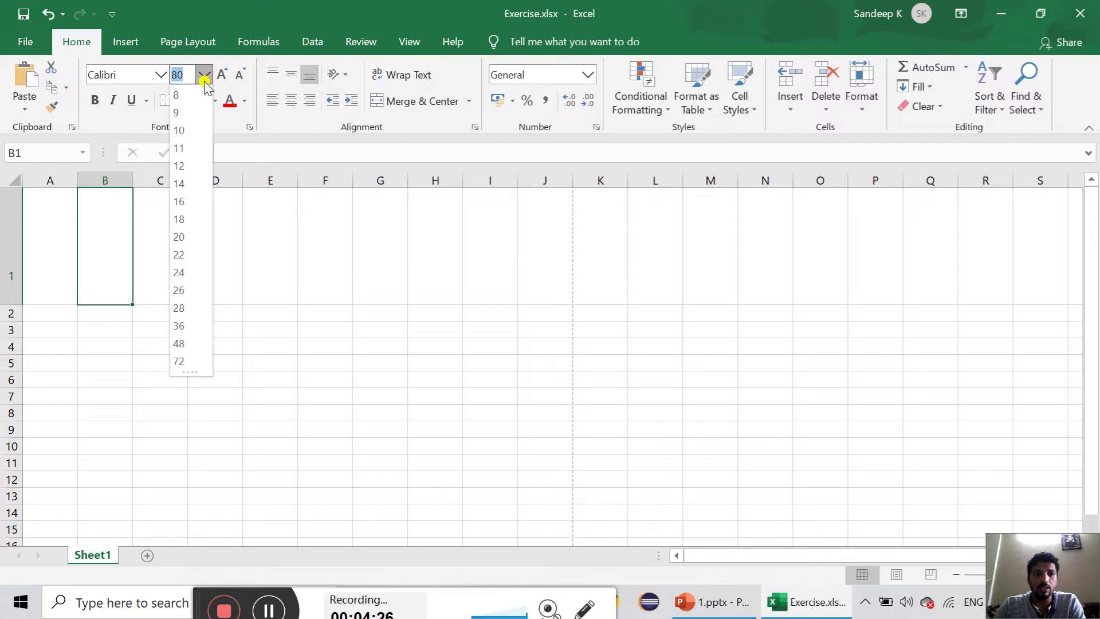
pyautogui.click(195, 166)
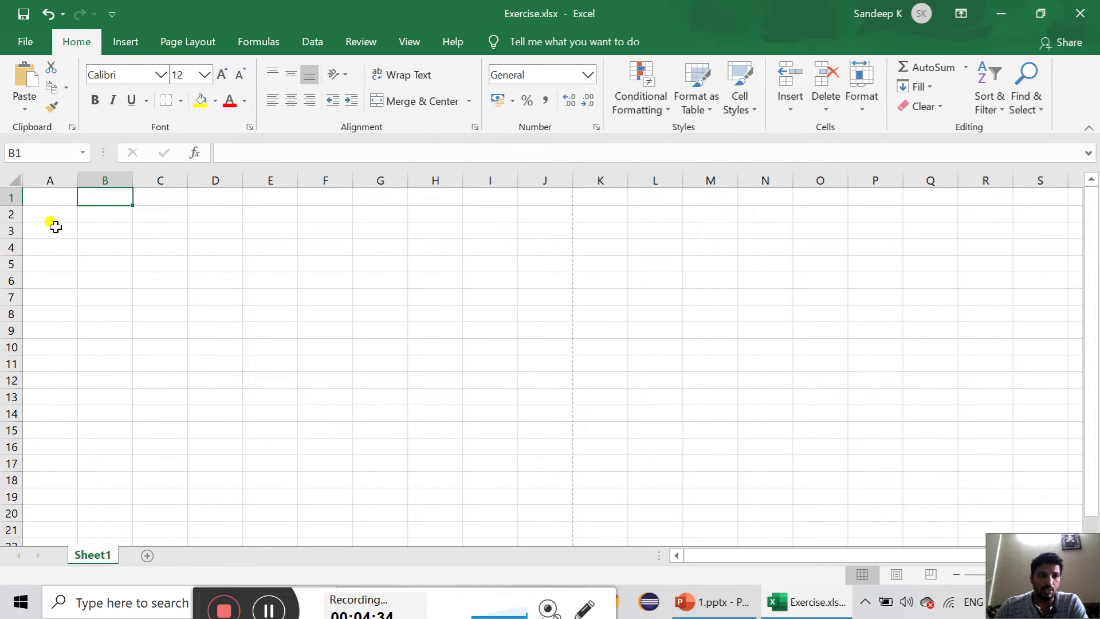
pyautogui.click(63, 195)
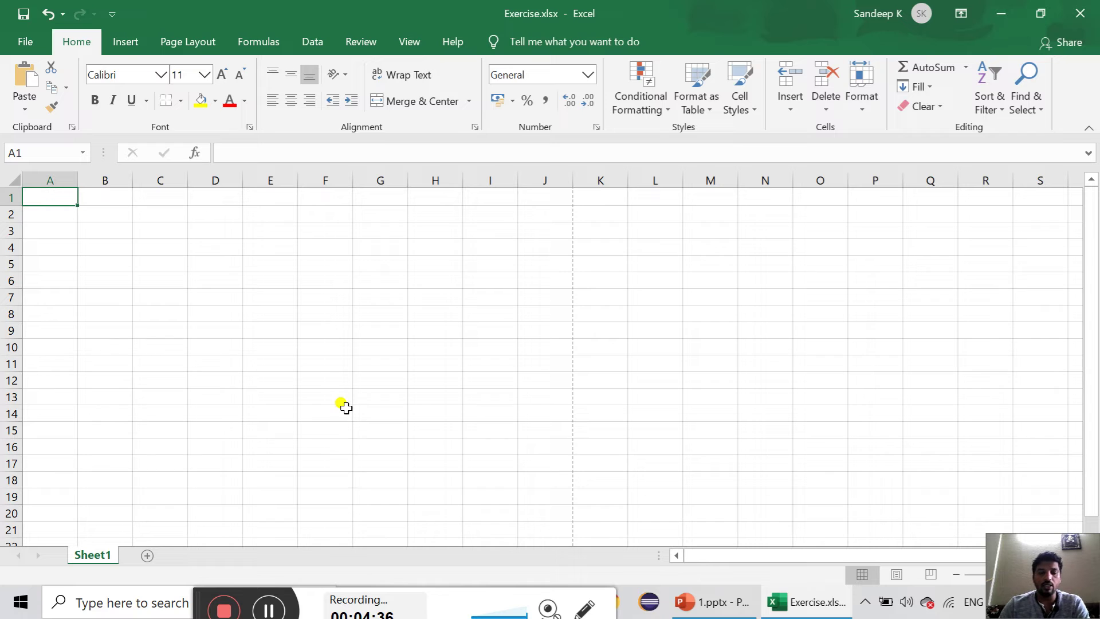
# Step: Enter 'Sl No' in cell A1, then move around row 1 and back to A1
pyautogui.write('Sl No')
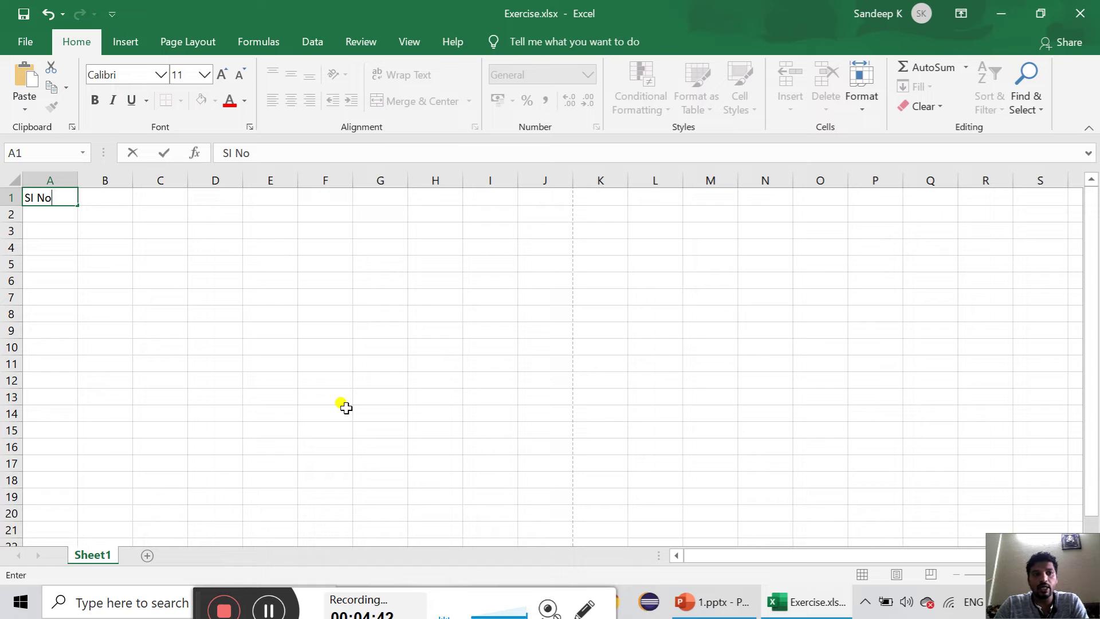
pyautogui.click(115, 200)
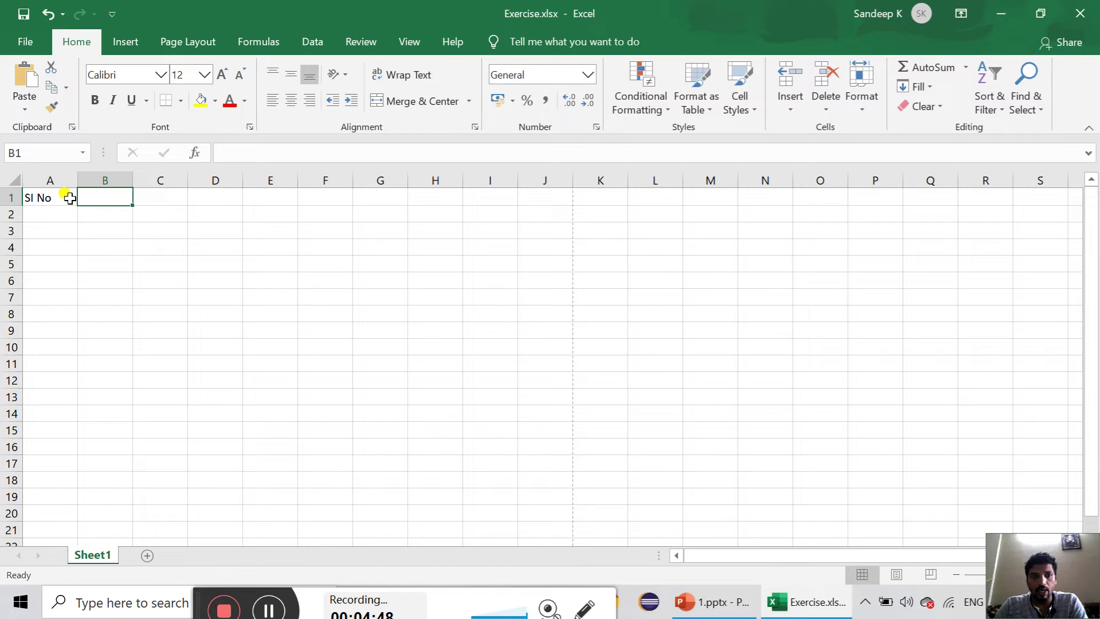
pyautogui.click(51, 198)
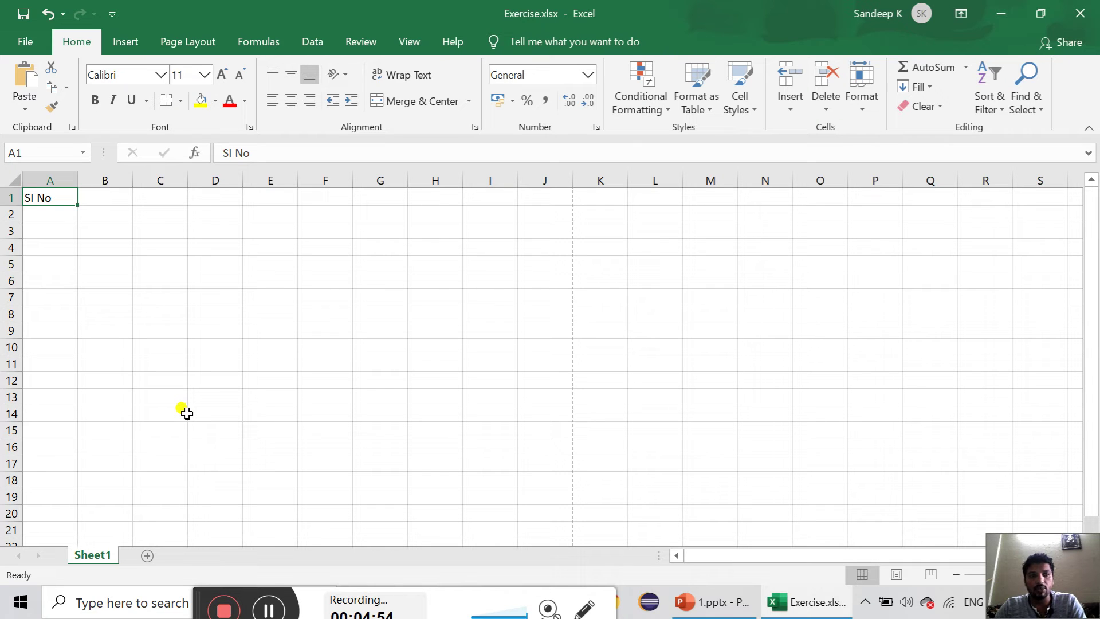
pyautogui.press('Right')
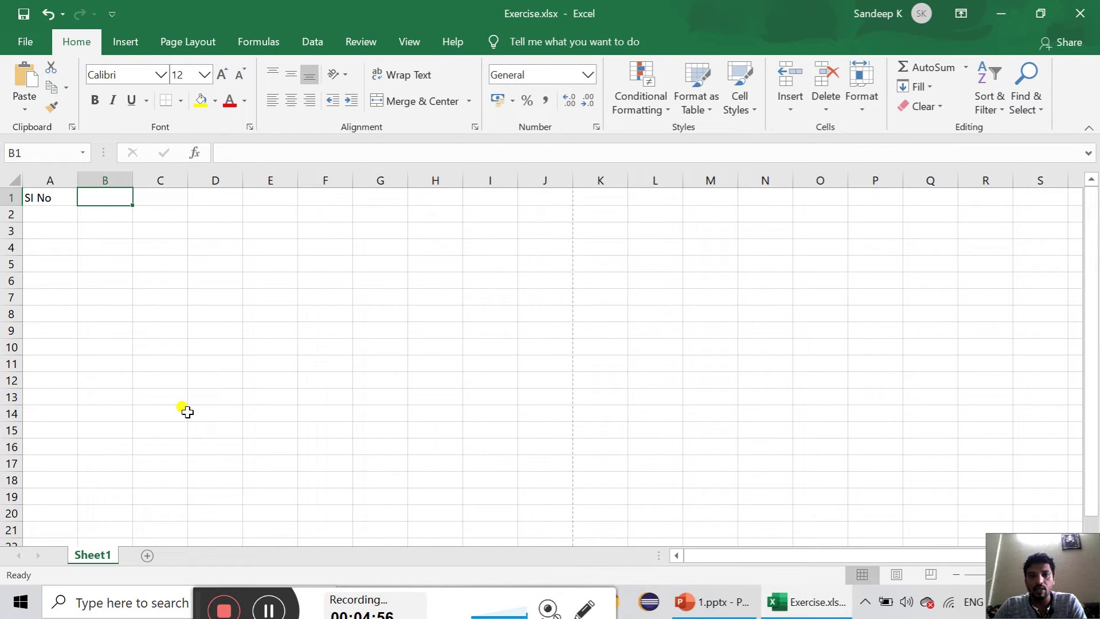
pyautogui.press('Right')
pyautogui.press('Right')
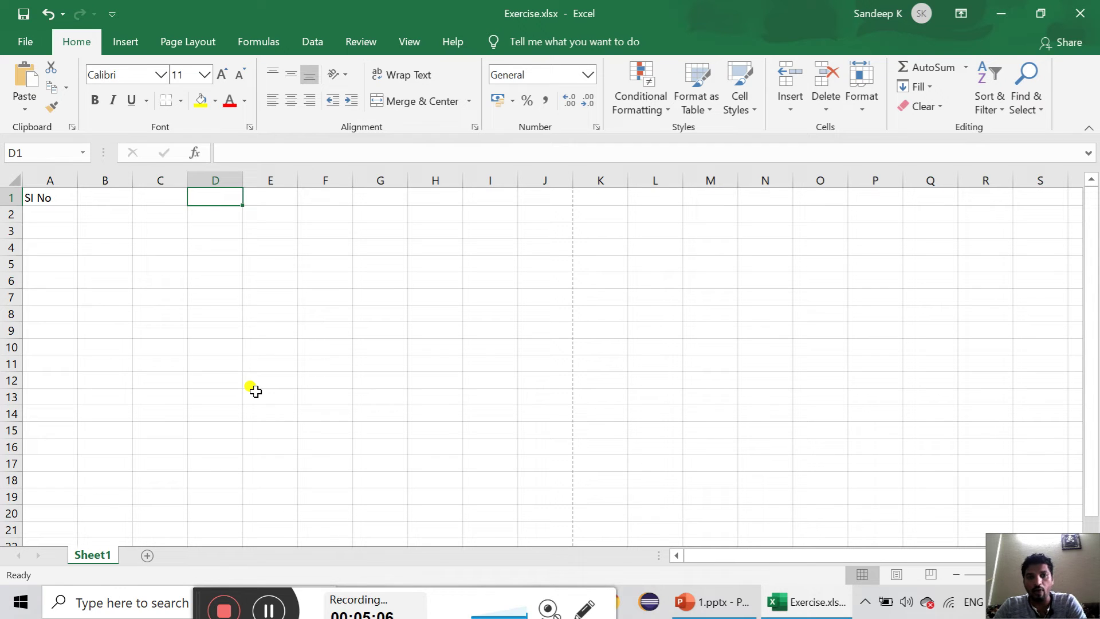
pyautogui.press('Right')
pyautogui.press('Right')
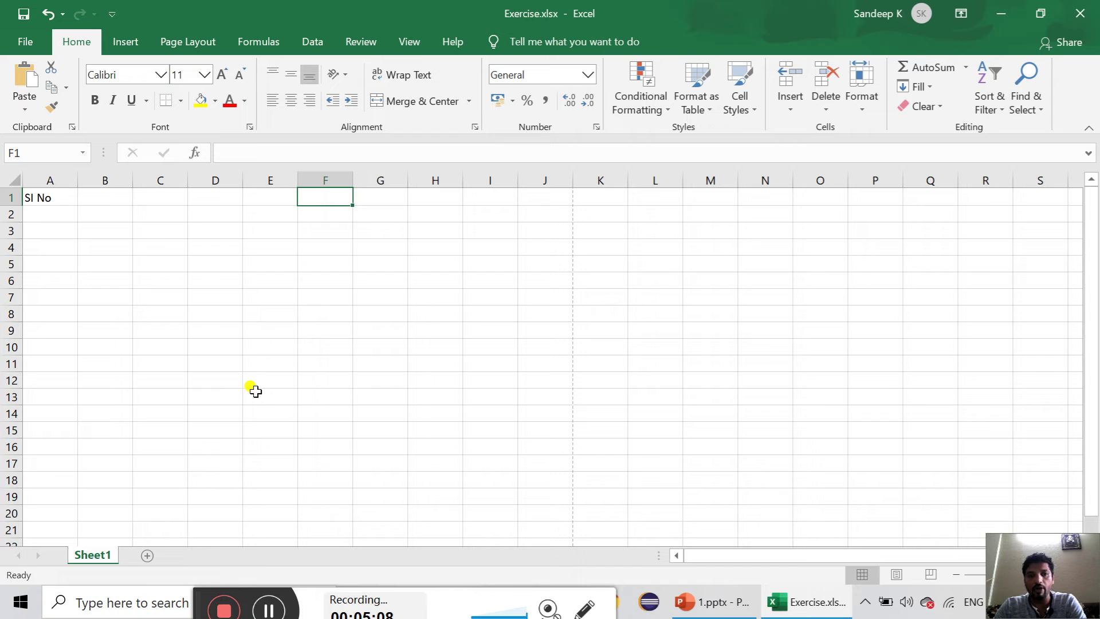
pyautogui.press('Left')
pyautogui.press('Left')
pyautogui.press('Left')
pyautogui.press('Left')
pyautogui.press('Left')
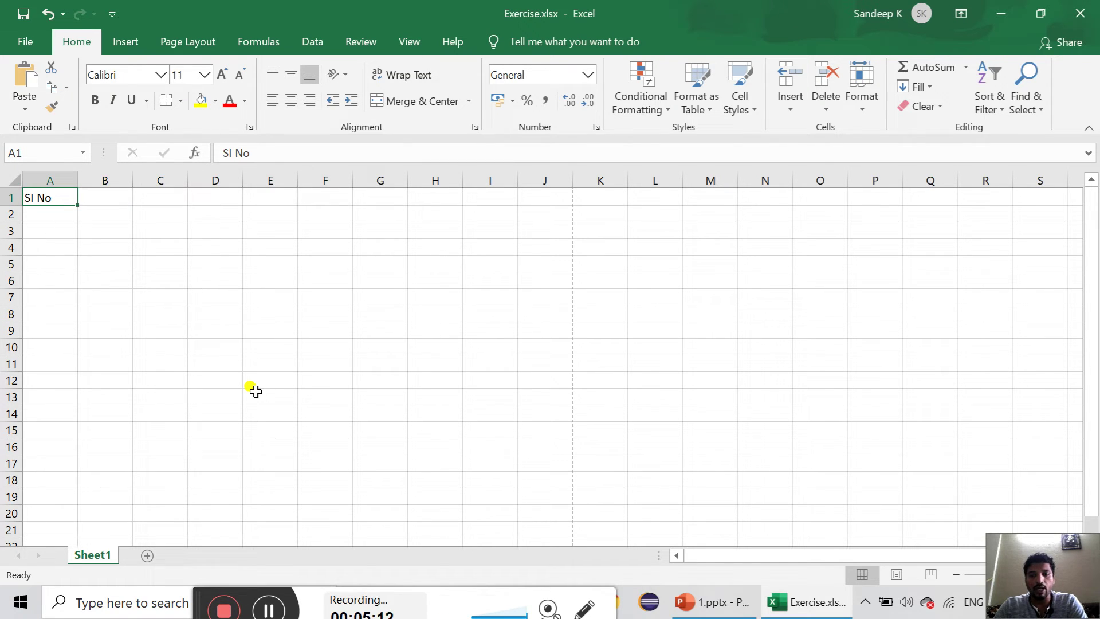
pyautogui.press('Down')
pyautogui.press('Down')
pyautogui.press('Down')
pyautogui.press('Down')
pyautogui.press('Down')
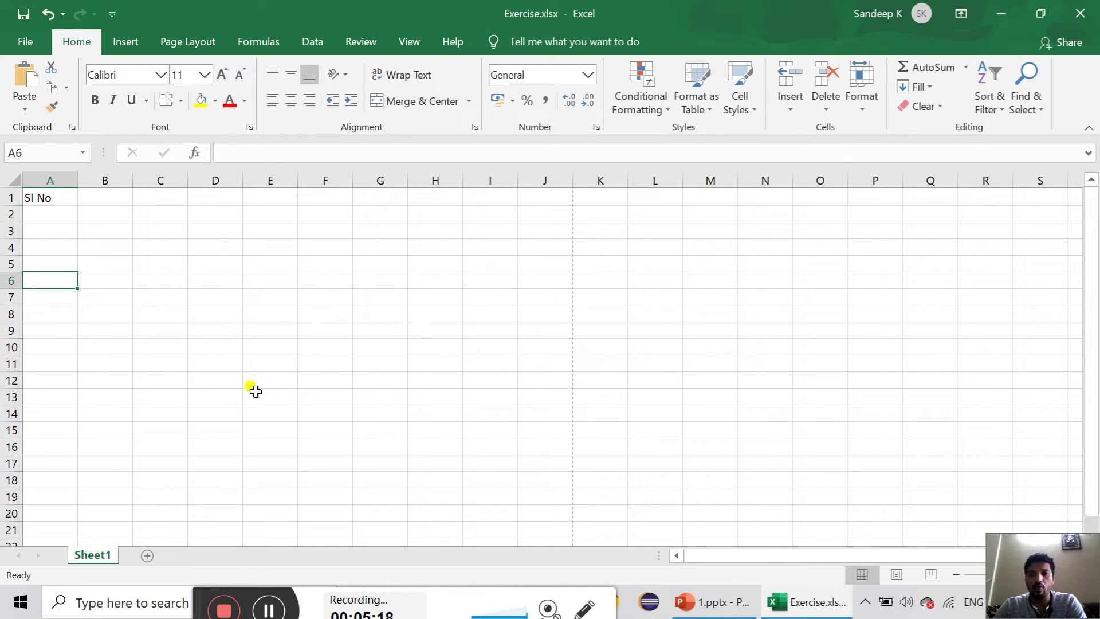
pyautogui.press('Up')
pyautogui.press('Up')
pyautogui.press('Up')
pyautogui.press('Up')
pyautogui.press('Up')
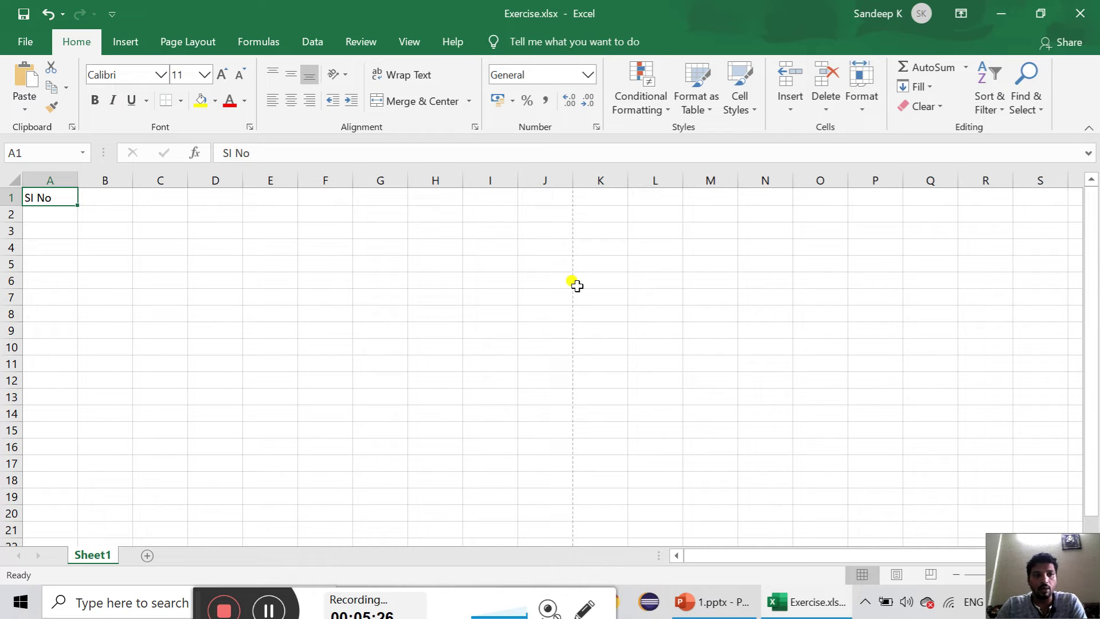
# Step: Type the headings Name, Class and School into cells B1, C1 and D1
pyautogui.press('Right')
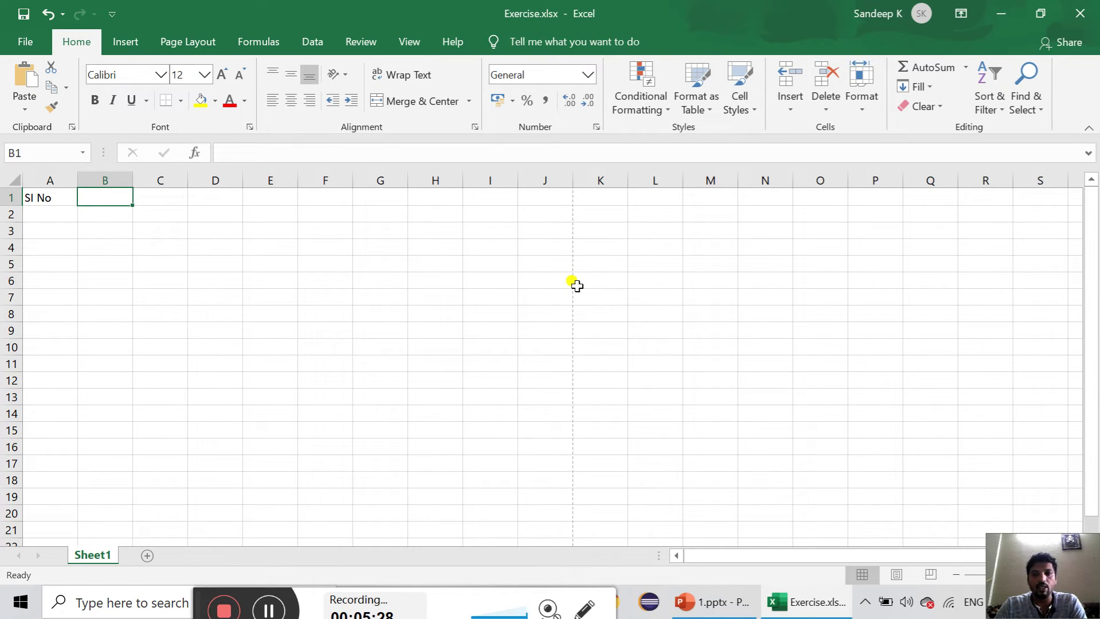
pyautogui.write('Name')
pyautogui.press('Right')
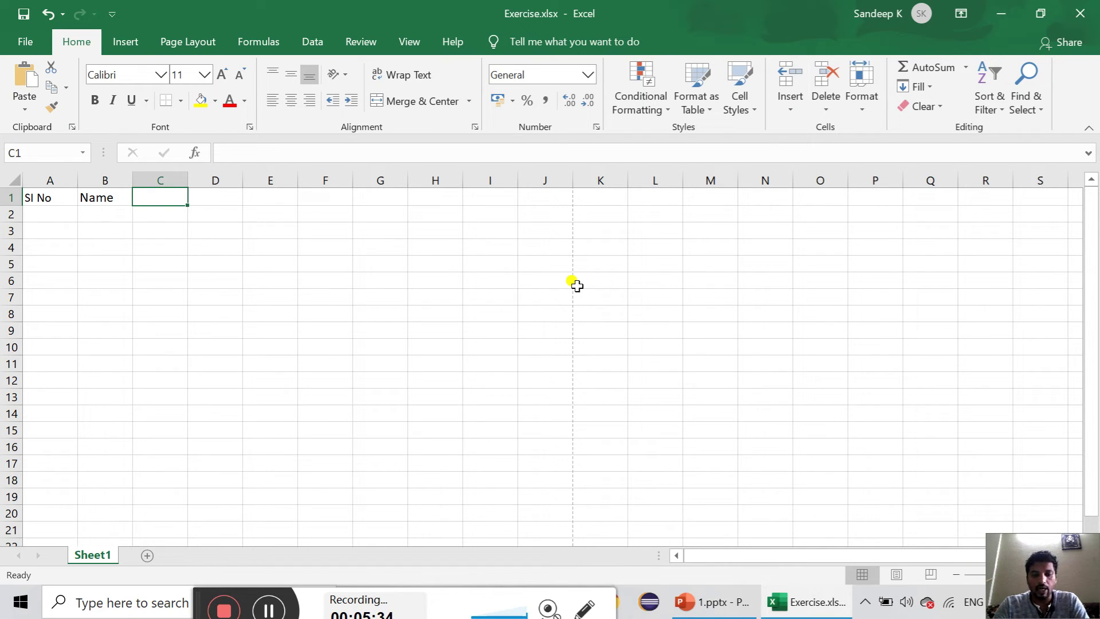
pyautogui.write('Class')
pyautogui.press('Right')
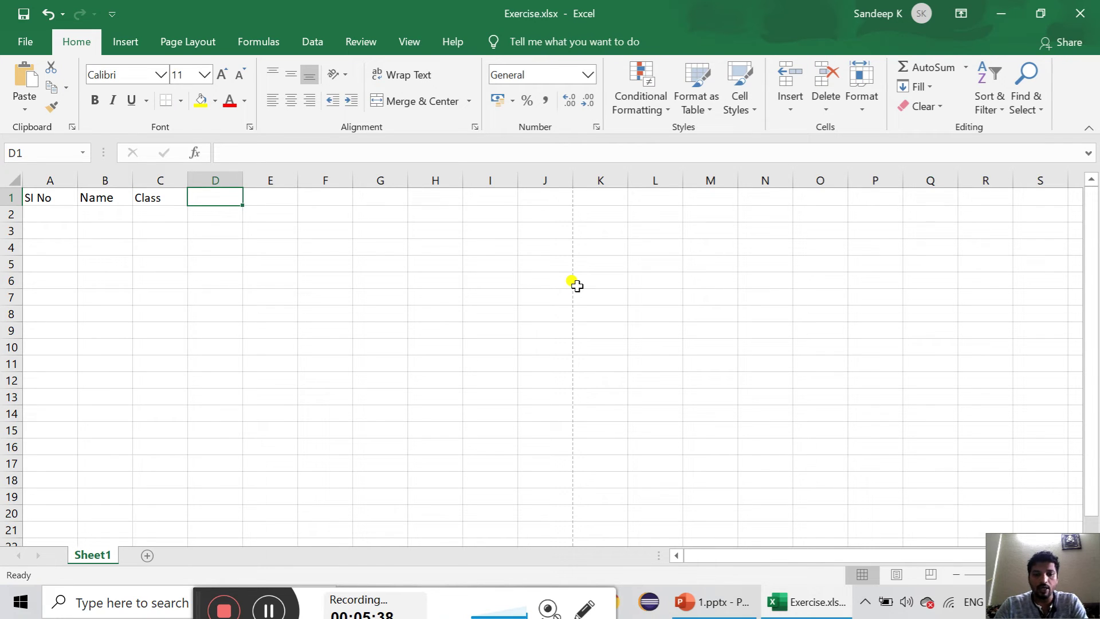
pyautogui.write('School')
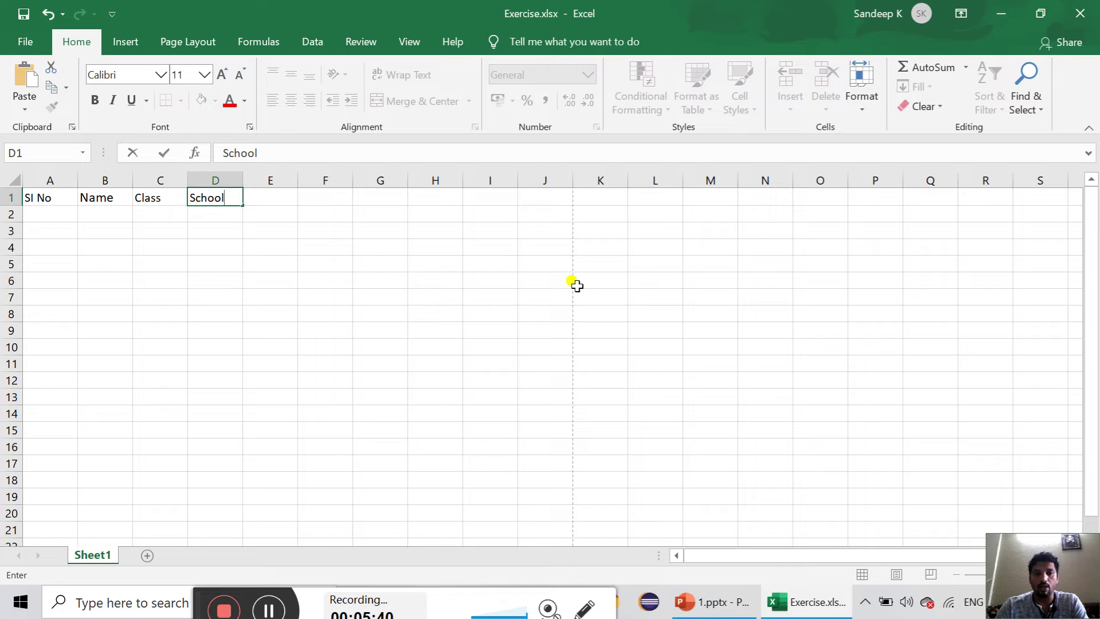
pyautogui.click(357, 250)
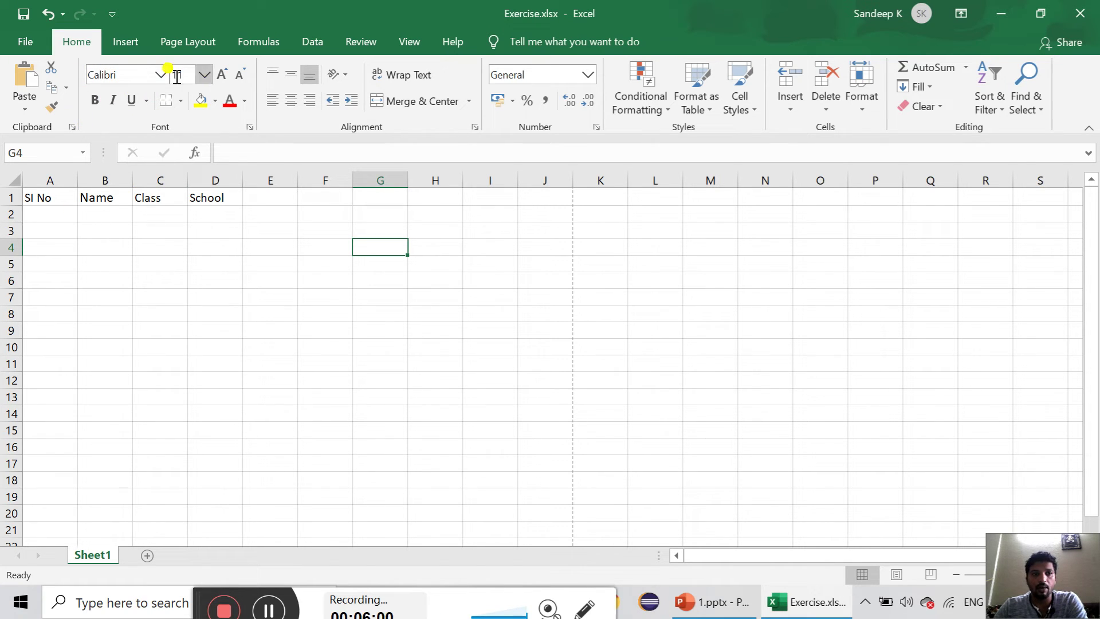
# Step: Drag across row 1 to select the header cells A1 through D1
pyautogui.click(94, 226)
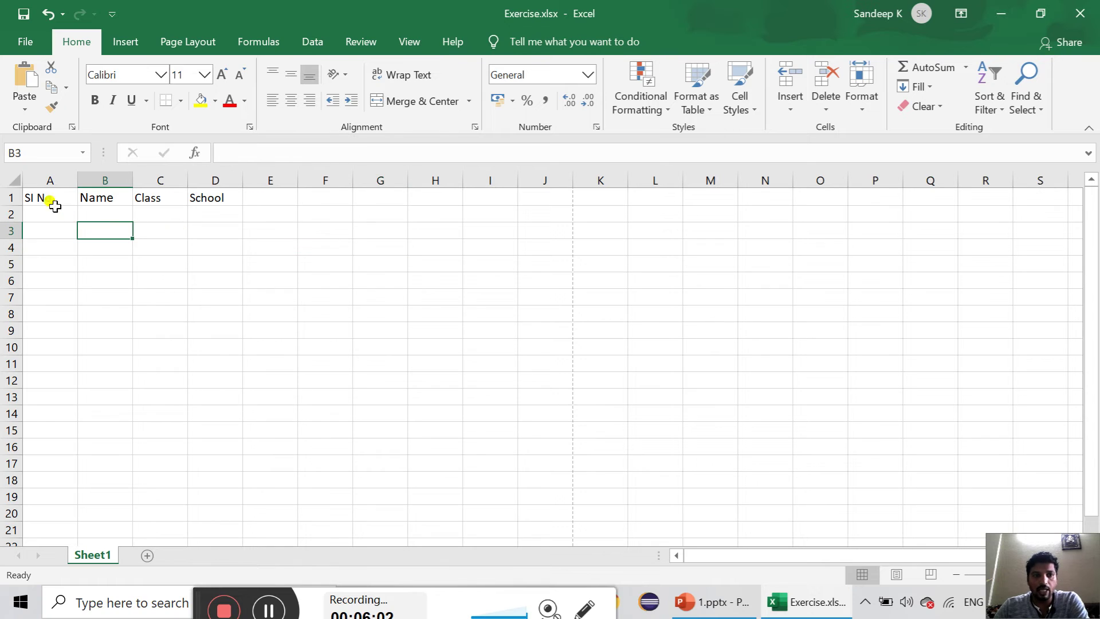
pyautogui.click(46, 195)
pyautogui.moveTo(42, 197); pyautogui.dragTo(110, 199)
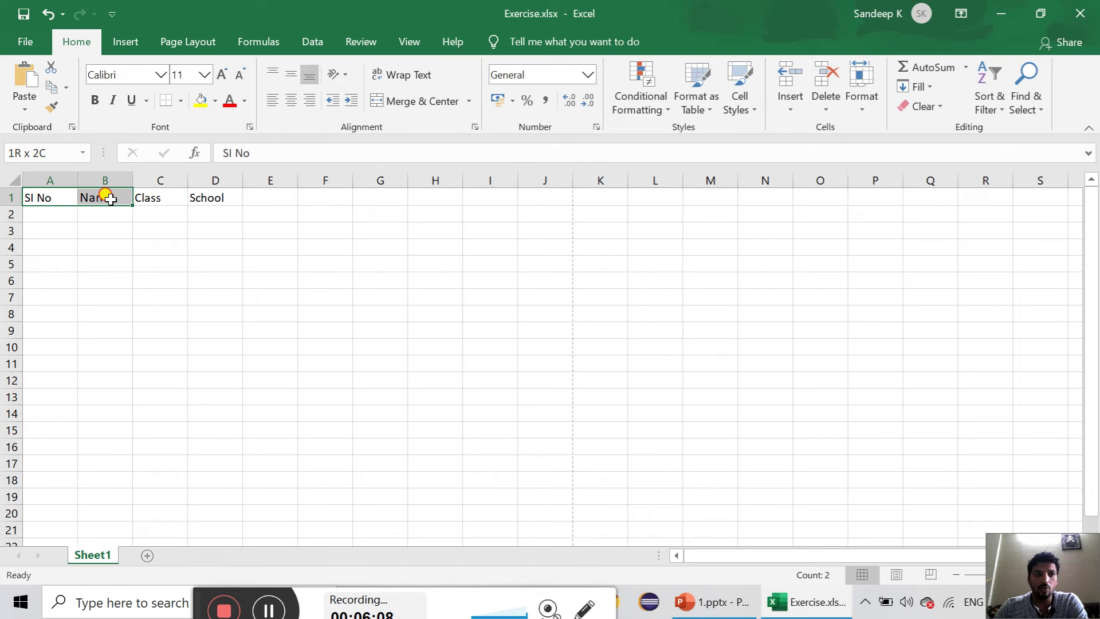
pyautogui.moveTo(111, 199); pyautogui.dragTo(206, 197)
pyautogui.click(163, 251)
# Step: Reselect the headers from A1, by dragging and then extending with Shift+Right
pyautogui.click(40, 197)
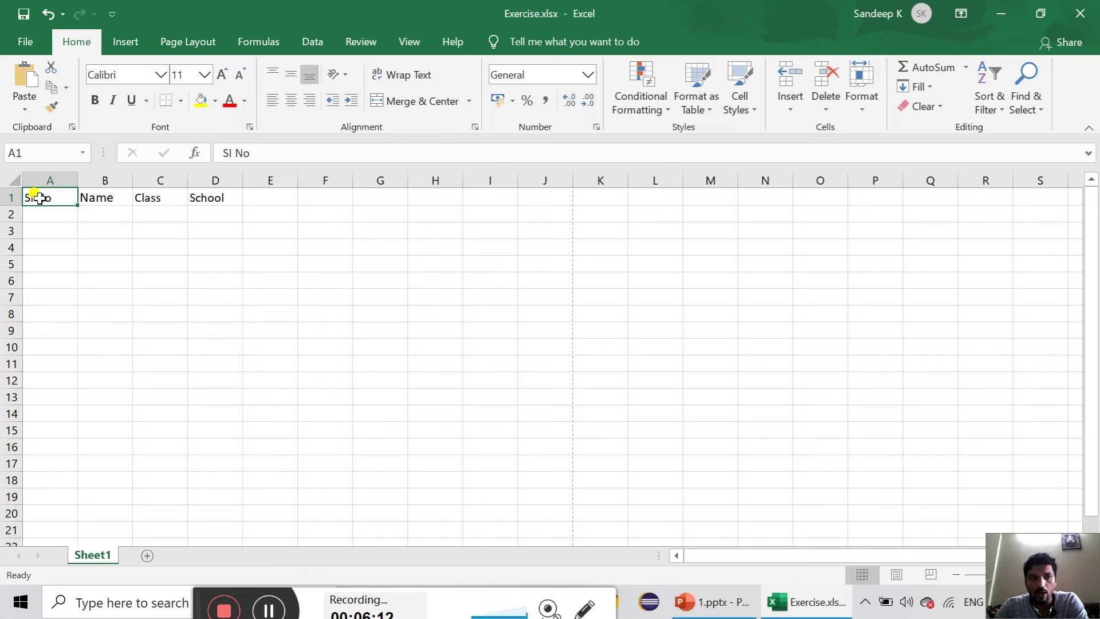
pyautogui.click(65, 257)
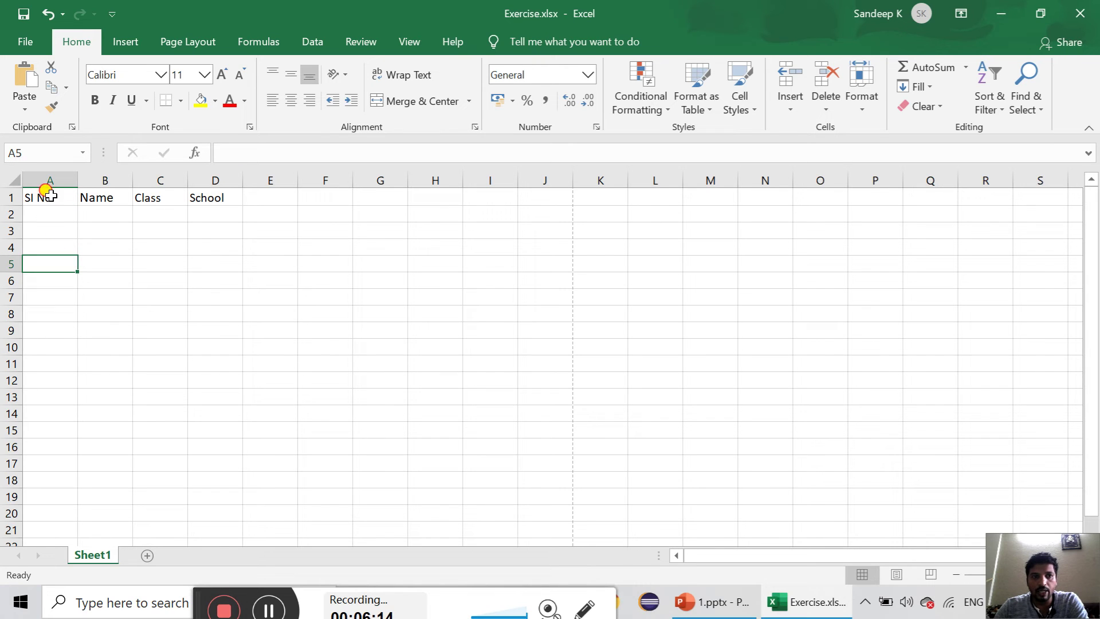
pyautogui.click(59, 196)
pyautogui.moveTo(58, 196); pyautogui.dragTo(207, 198)
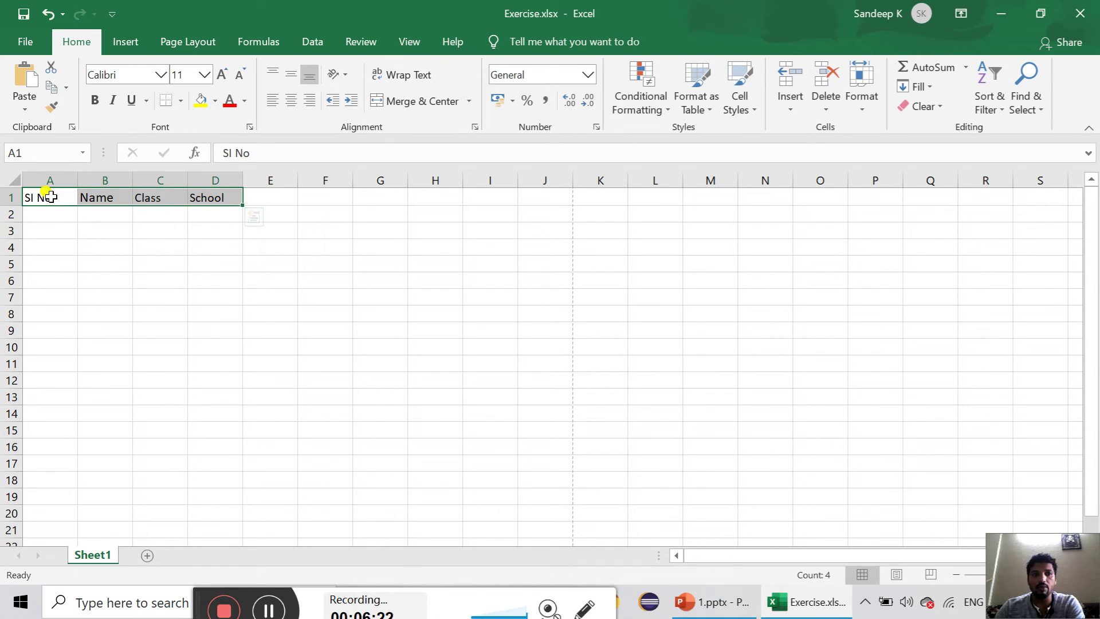
pyautogui.click(117, 249)
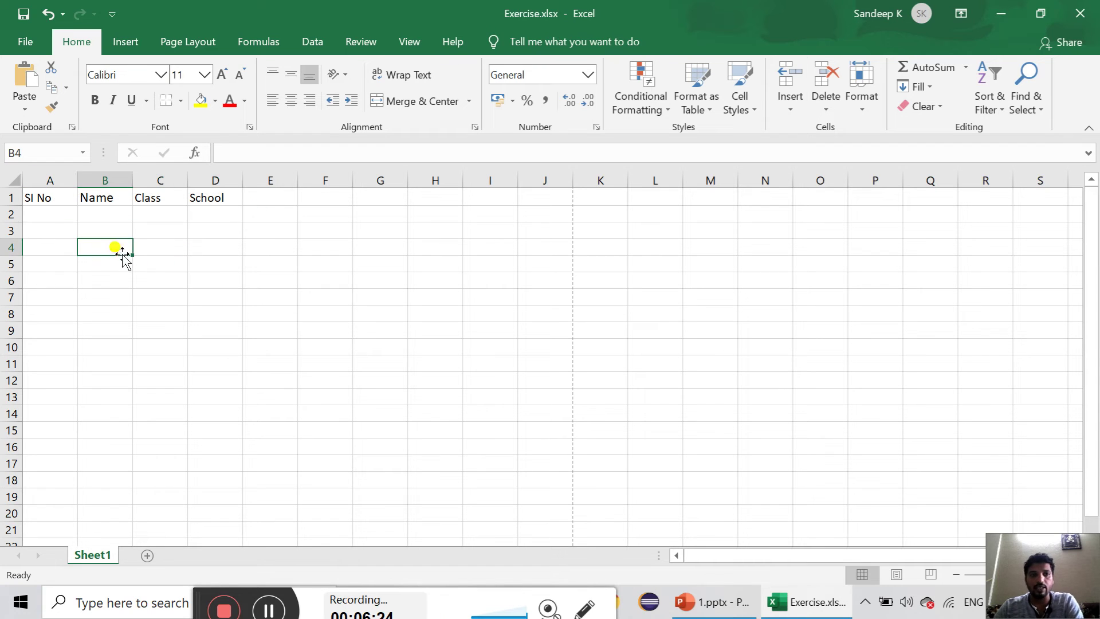
pyautogui.click(53, 201)
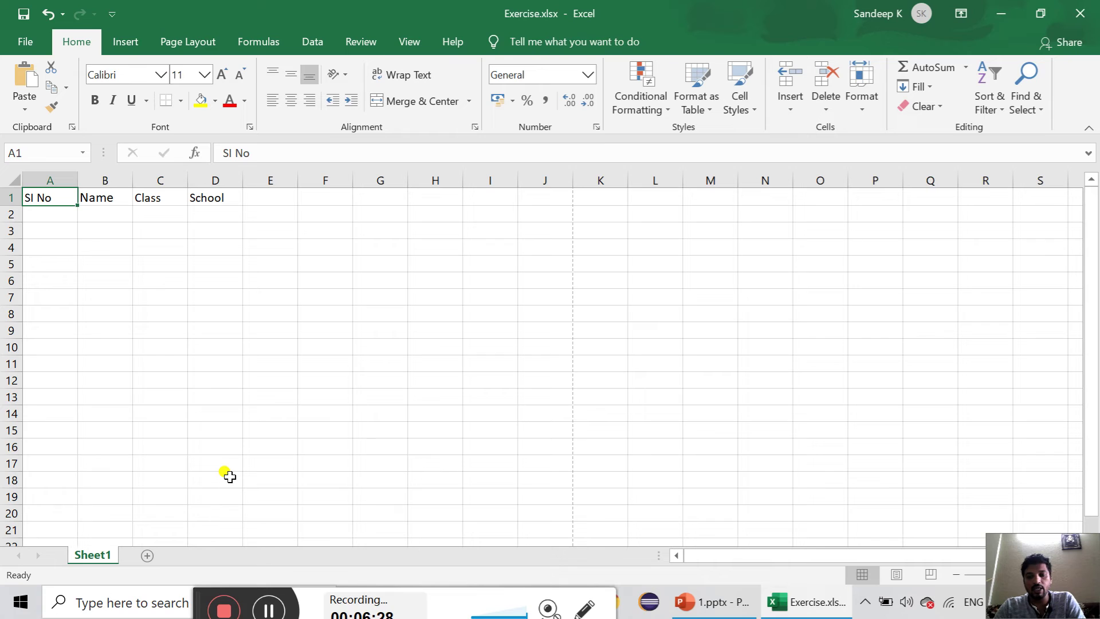
pyautogui.hotkey('shift', 'Right')
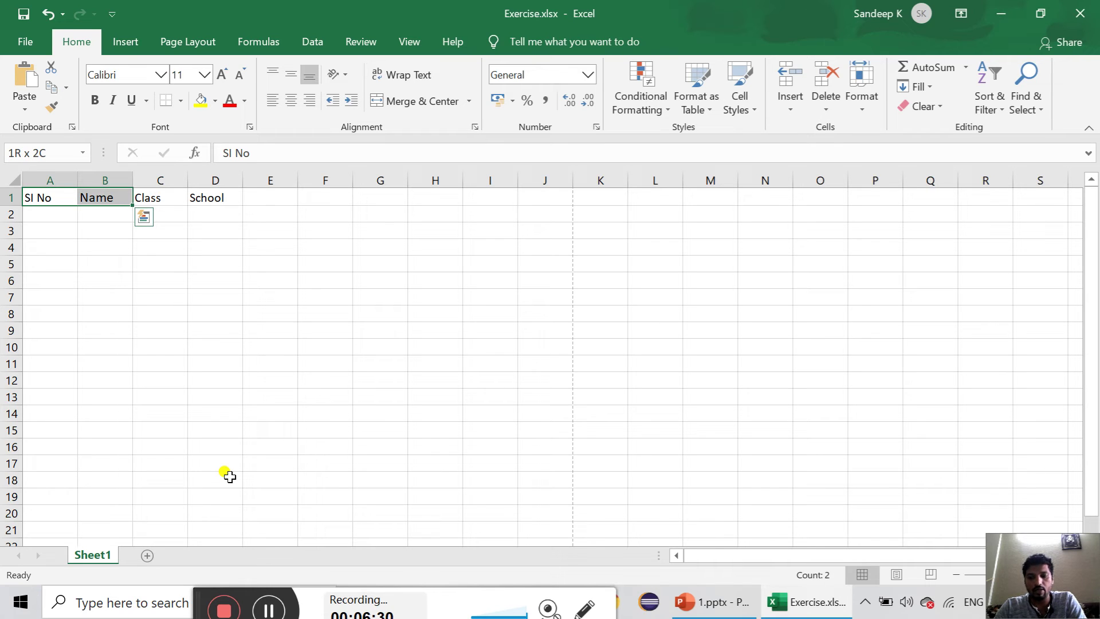
pyautogui.hotkey('shift', 'Right')
pyautogui.hotkey('shift', 'Right')
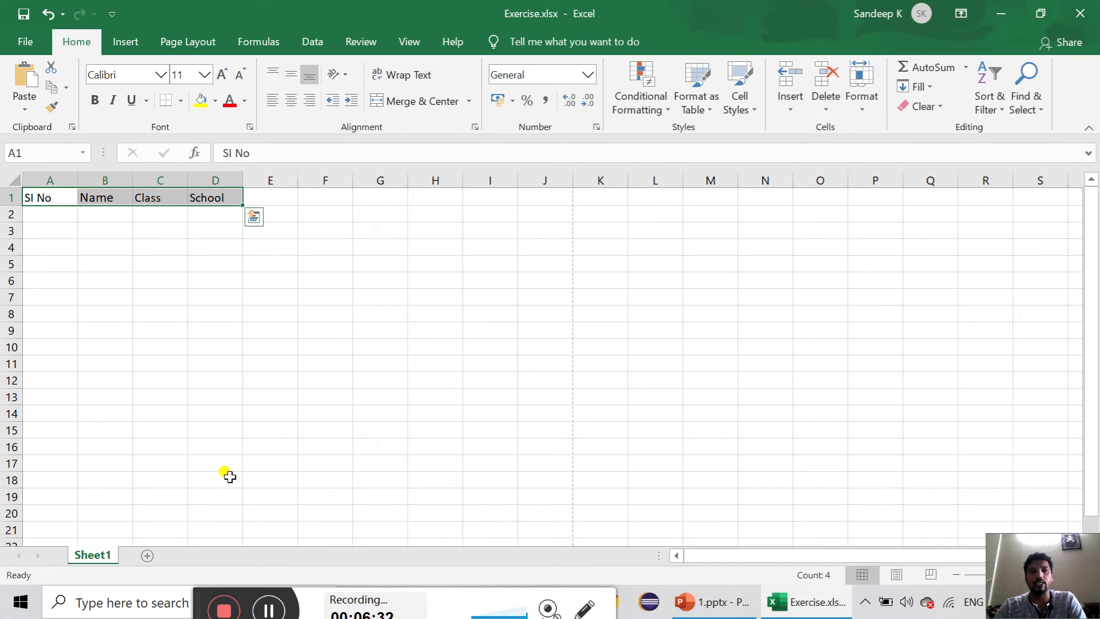
# Step: Format header cells A1:D1 in Arial Black at size 22
pyautogui.click(161, 75)
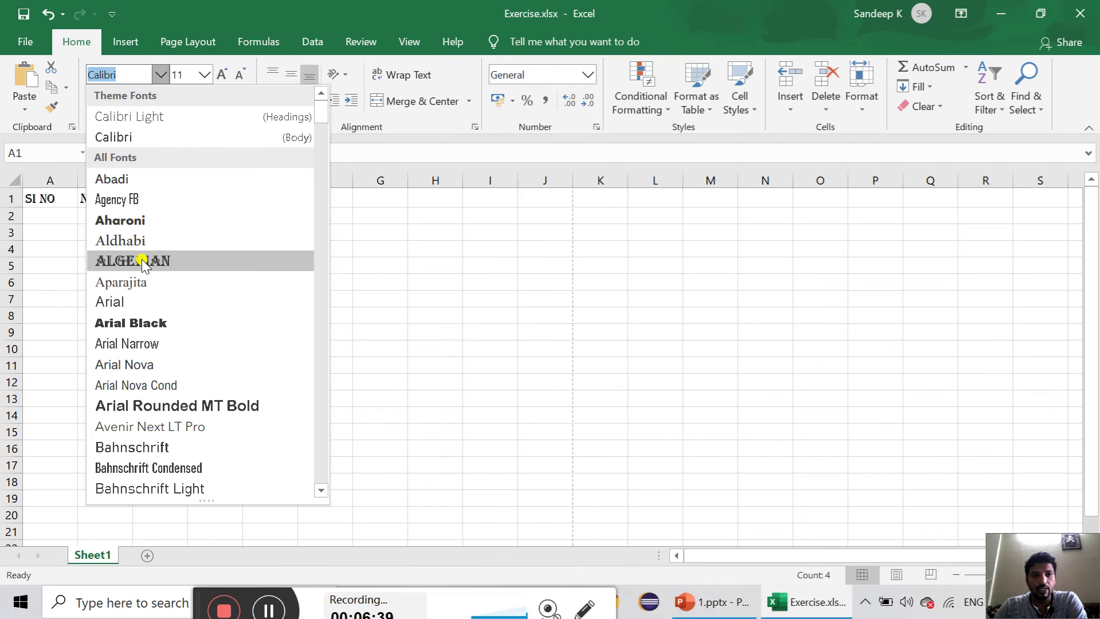
pyautogui.click(145, 321)
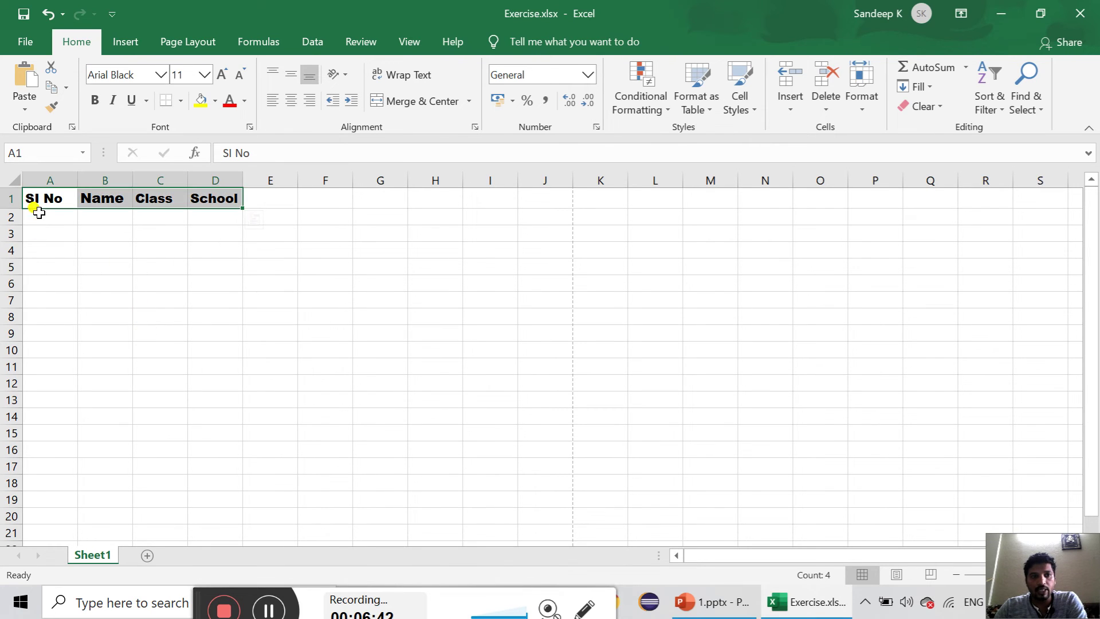
pyautogui.click(205, 75)
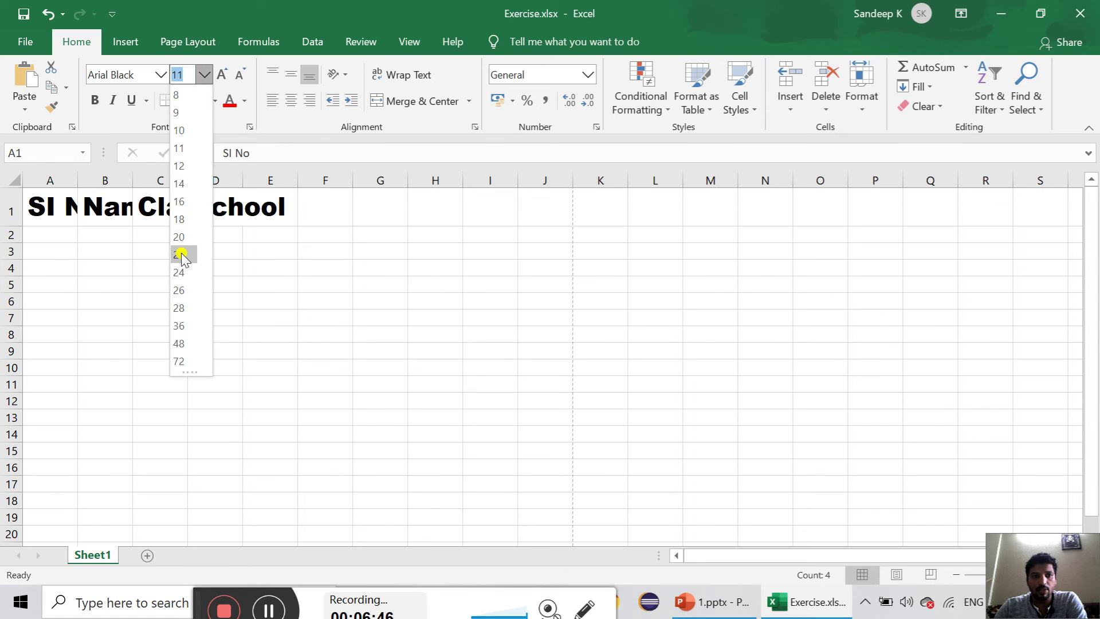
pyautogui.click(181, 254)
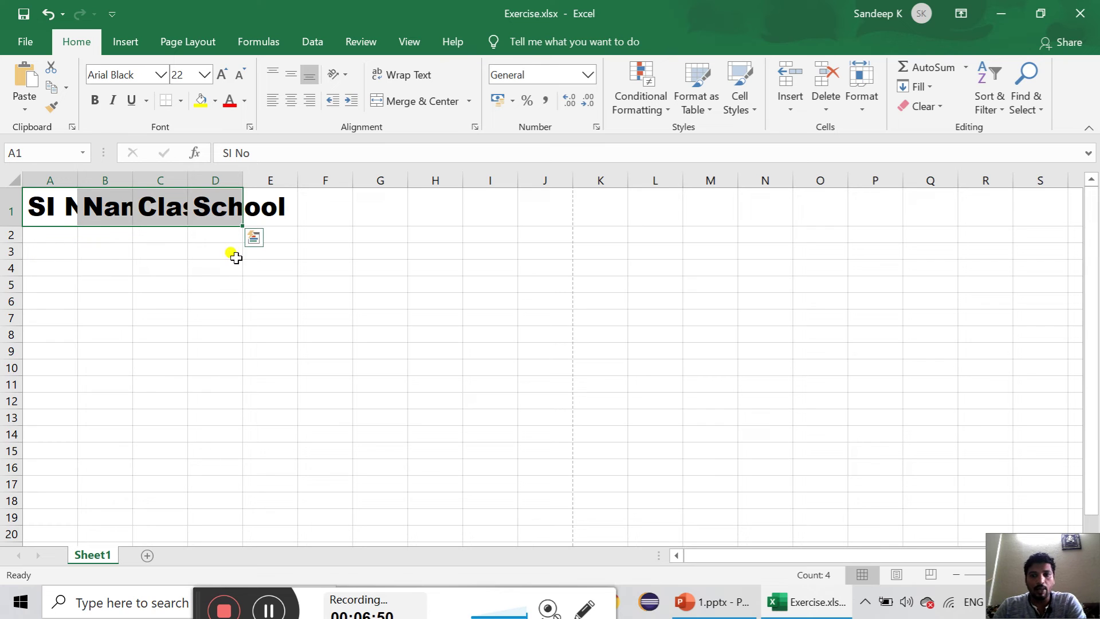
pyautogui.click(68, 235)
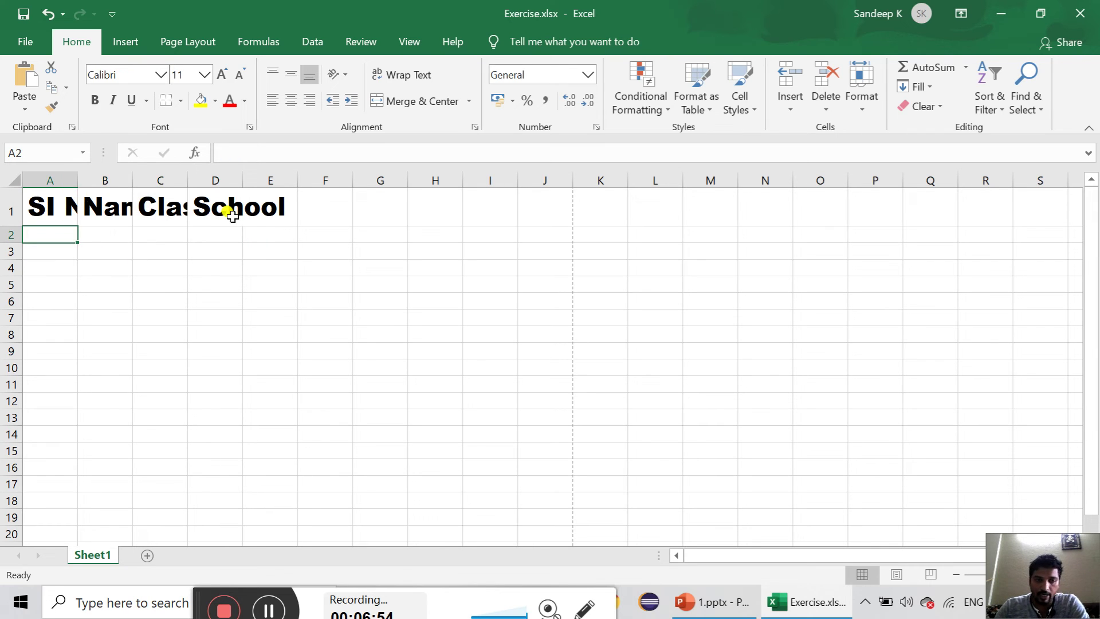
# Step: AutoFit columns A, B, C and D to their headers, then reselect A1:D1
pyautogui.doubleClick(78, 179)
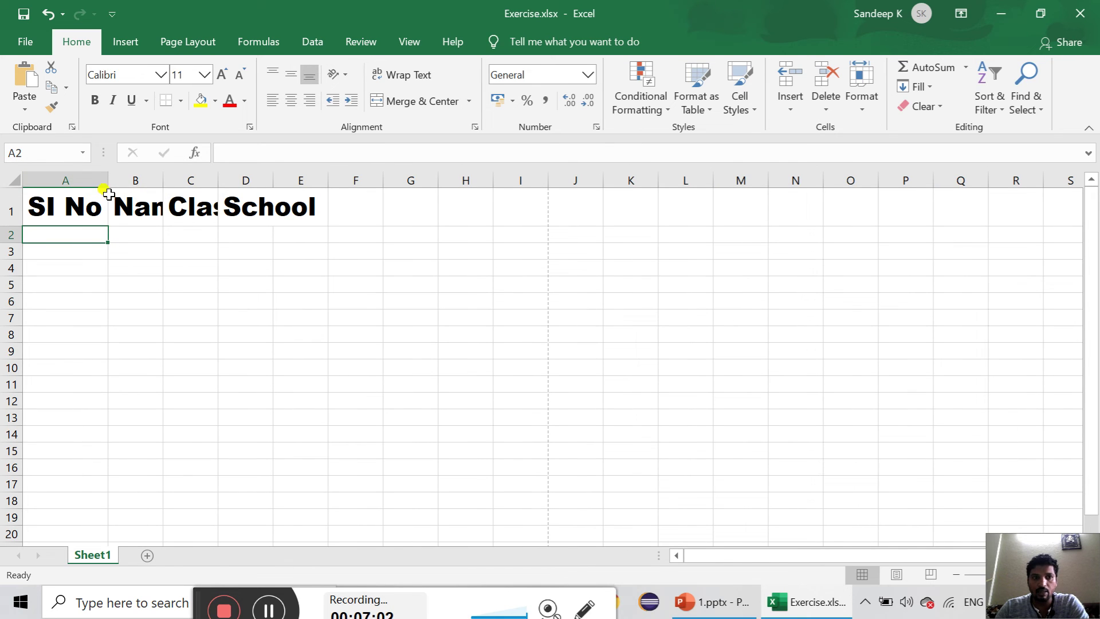
pyautogui.doubleClick(161, 182)
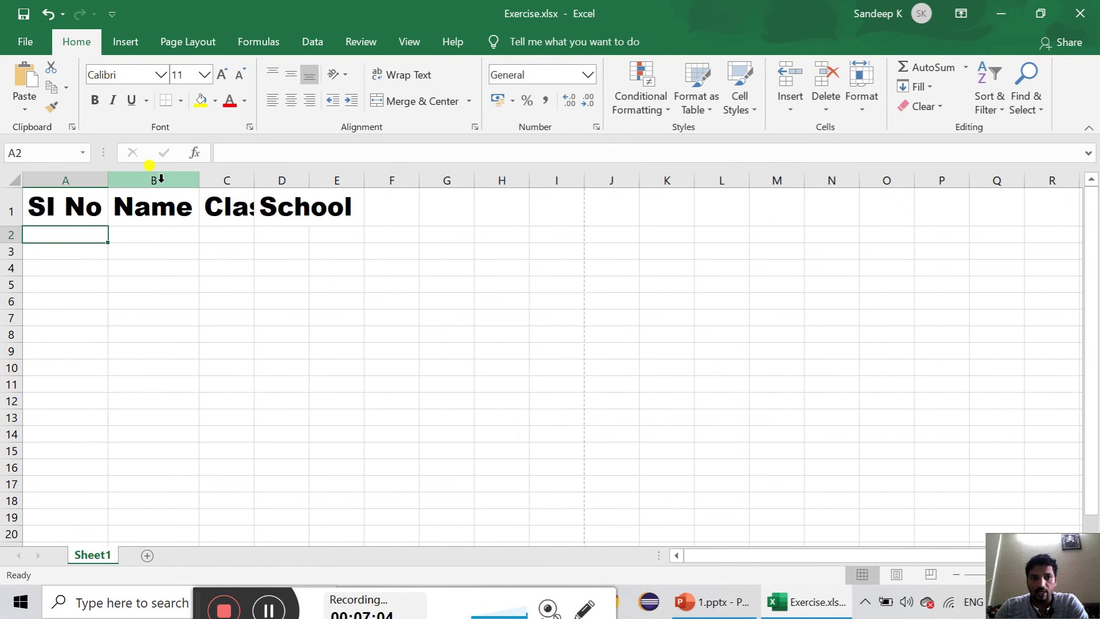
pyautogui.doubleClick(253, 179)
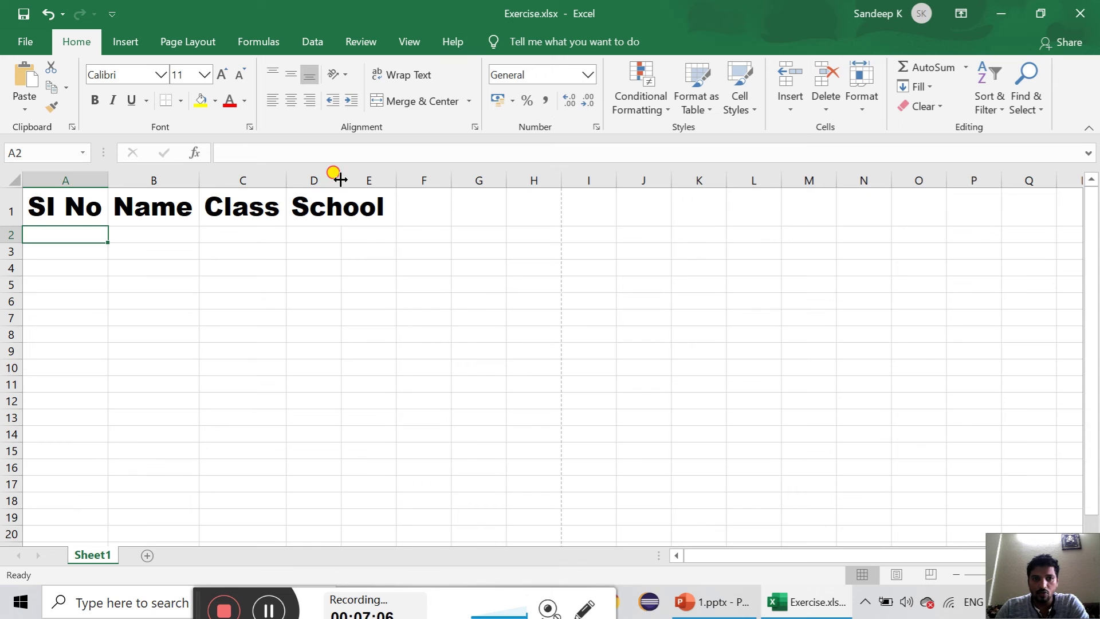
pyautogui.doubleClick(341, 179)
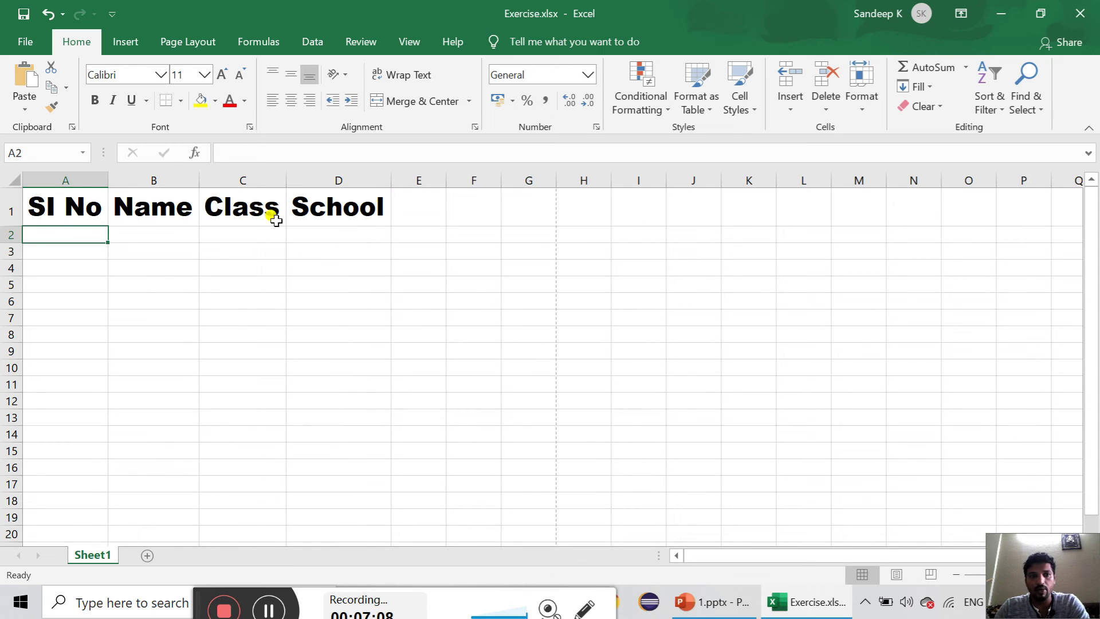
pyautogui.moveTo(60, 210); pyautogui.dragTo(356, 209)
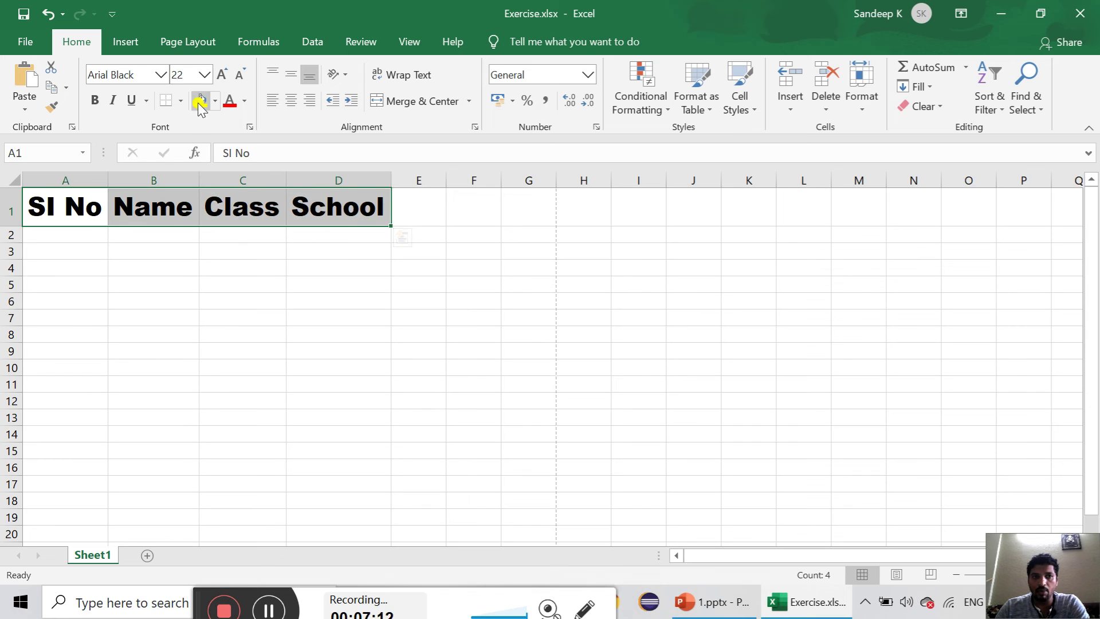
# Step: Step the header font size down and up, settling on 16
pyautogui.click(243, 77)
pyautogui.click(243, 76)
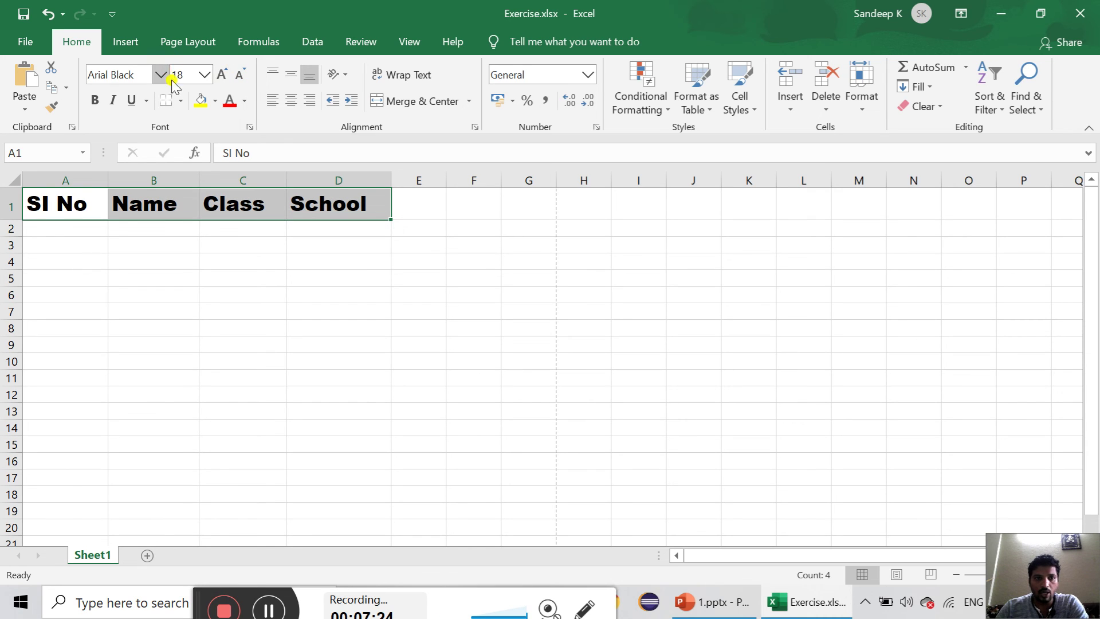
pyautogui.click(245, 77)
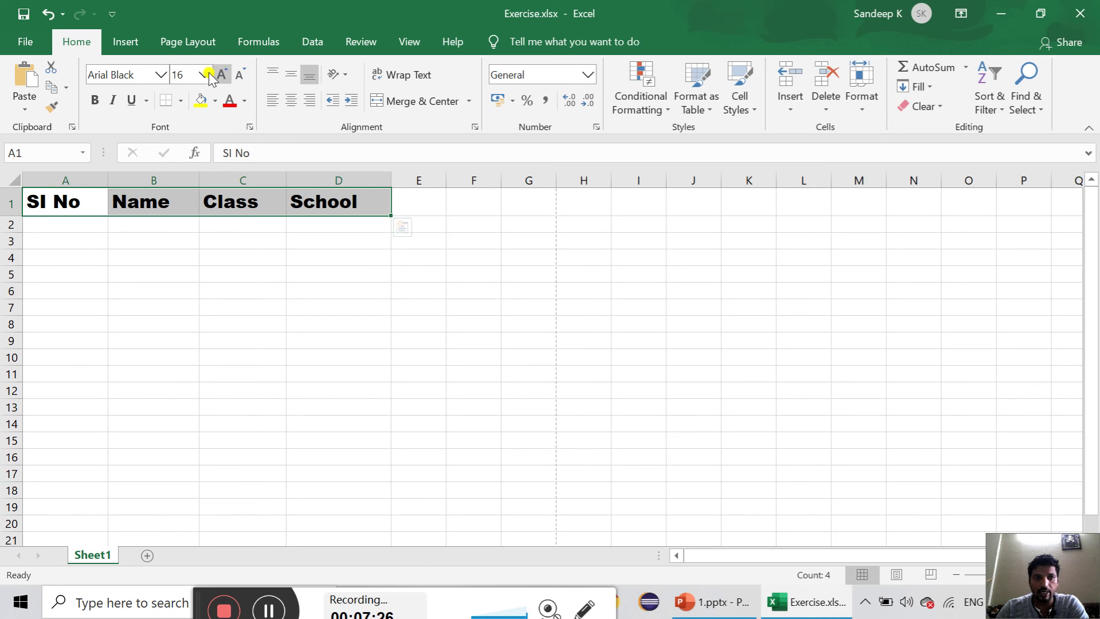
pyautogui.click(239, 76)
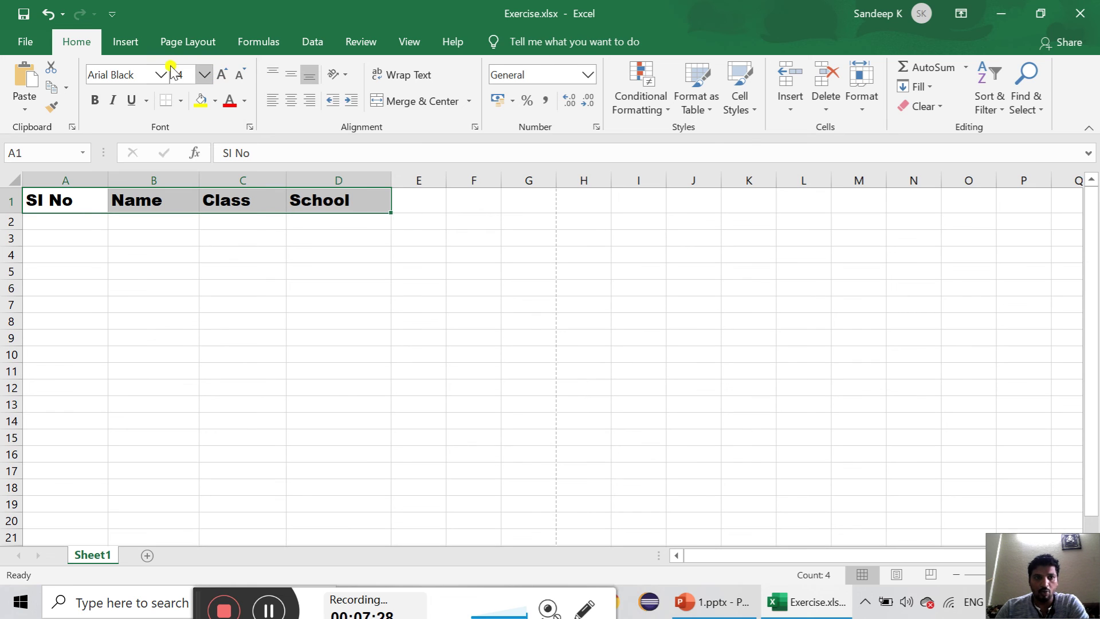
pyautogui.click(226, 78)
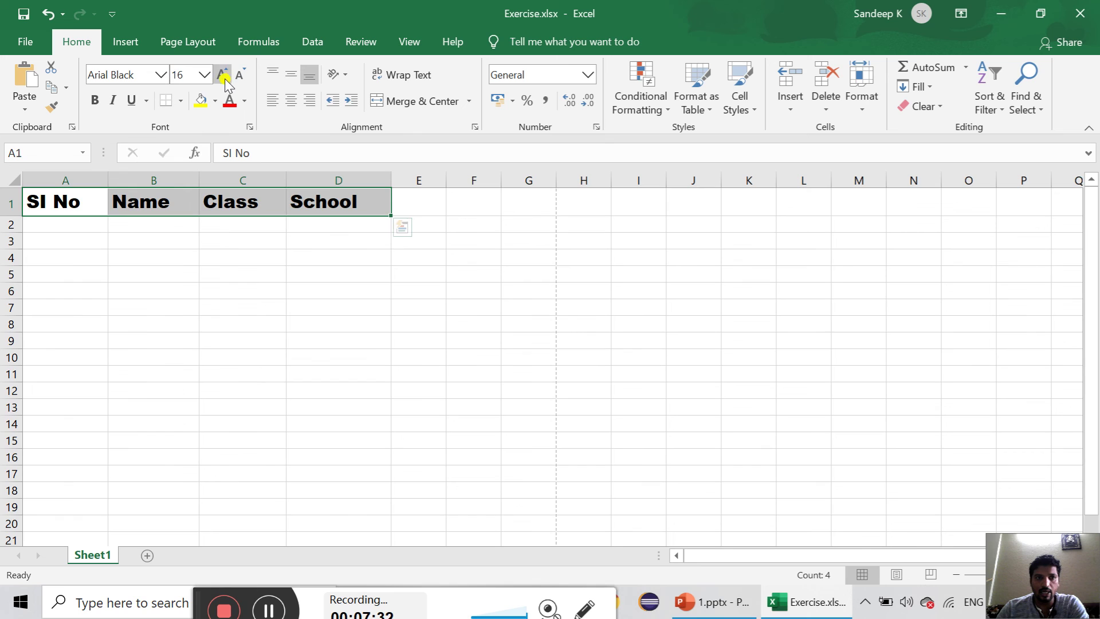
pyautogui.click(223, 76)
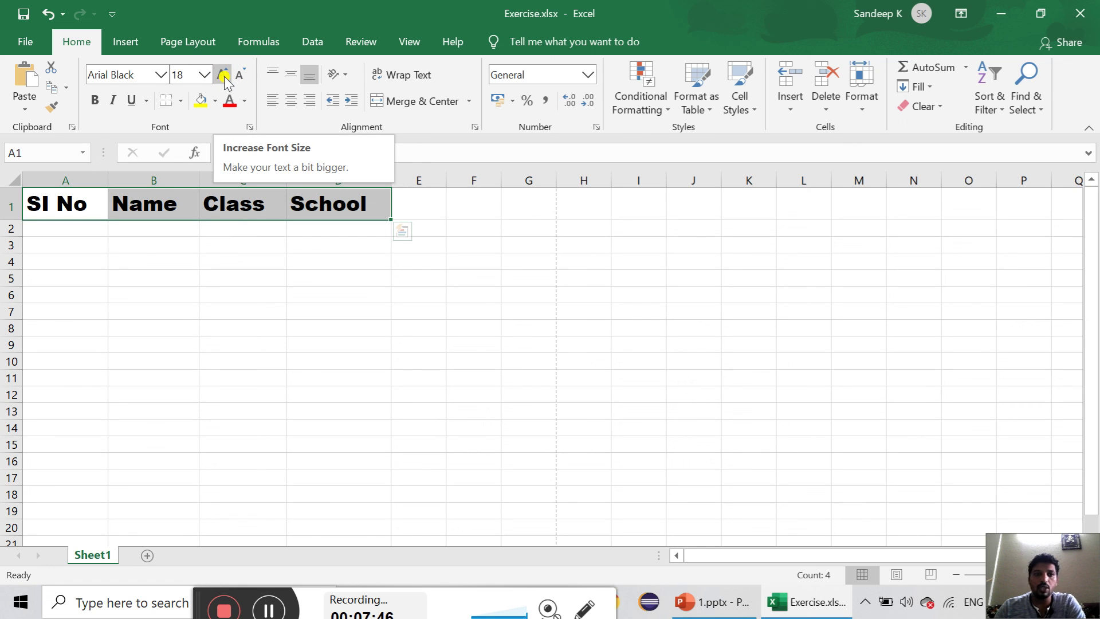
pyautogui.click(238, 74)
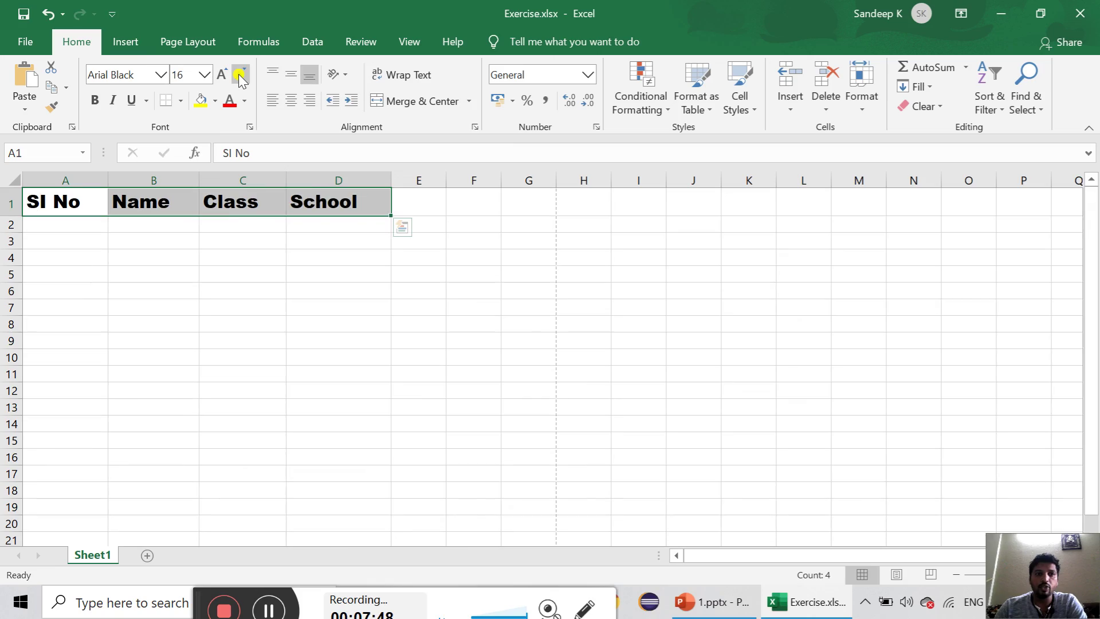